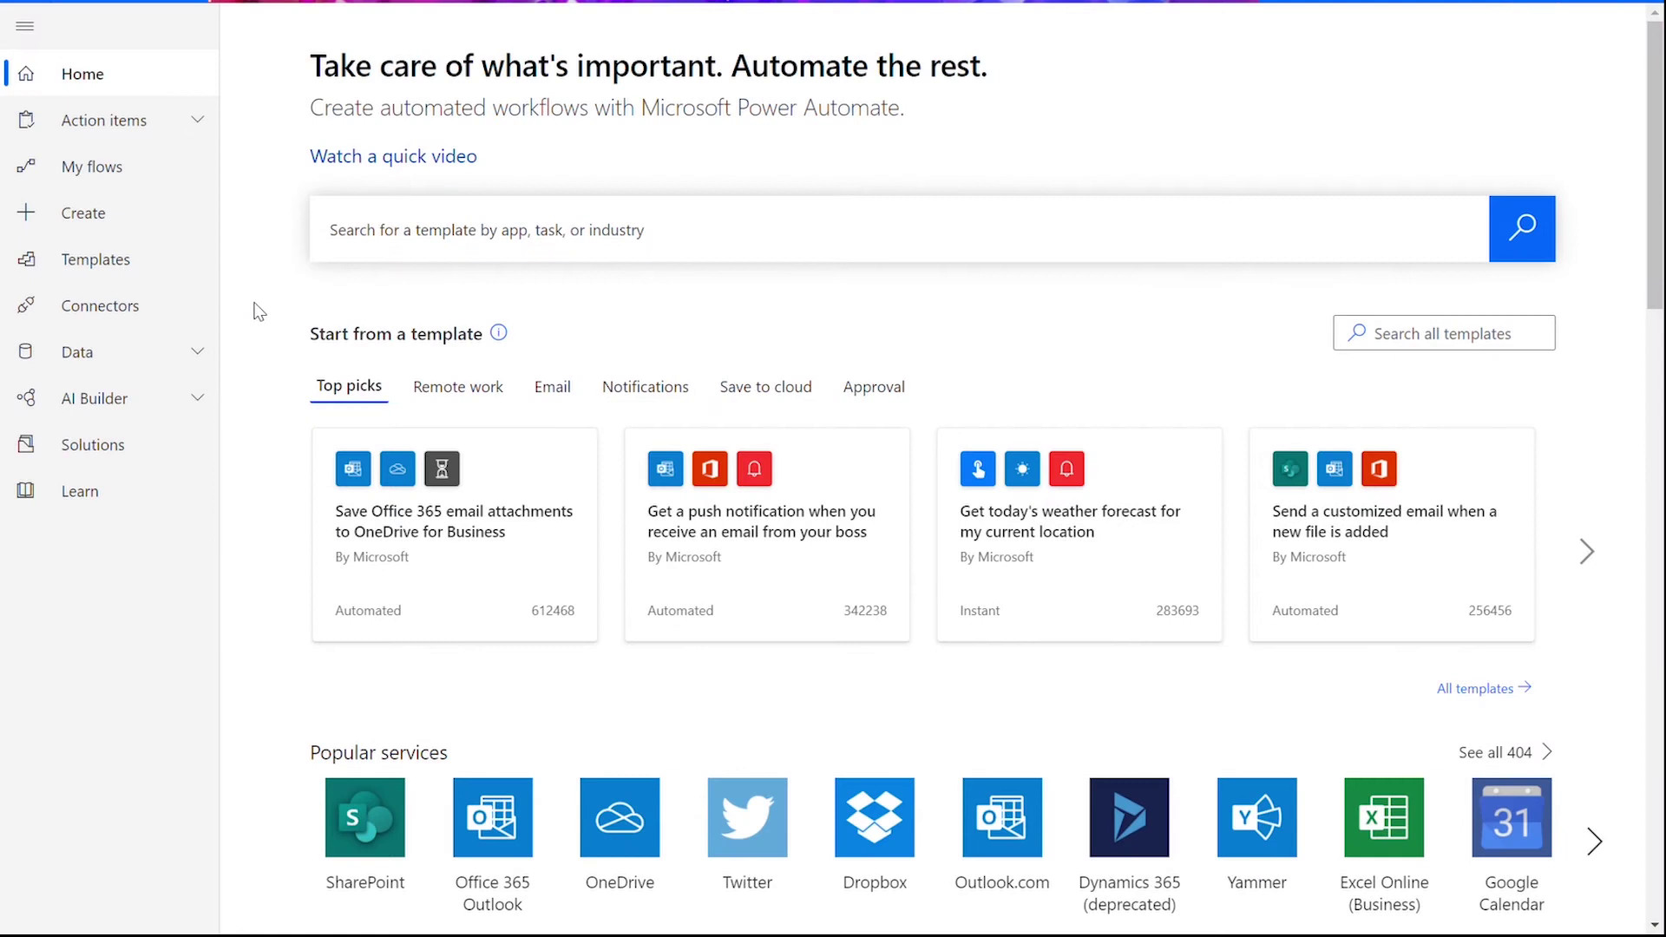
Create a new instant flow using the 'Manually trigger a flow' trigger
left_click(197, 219)
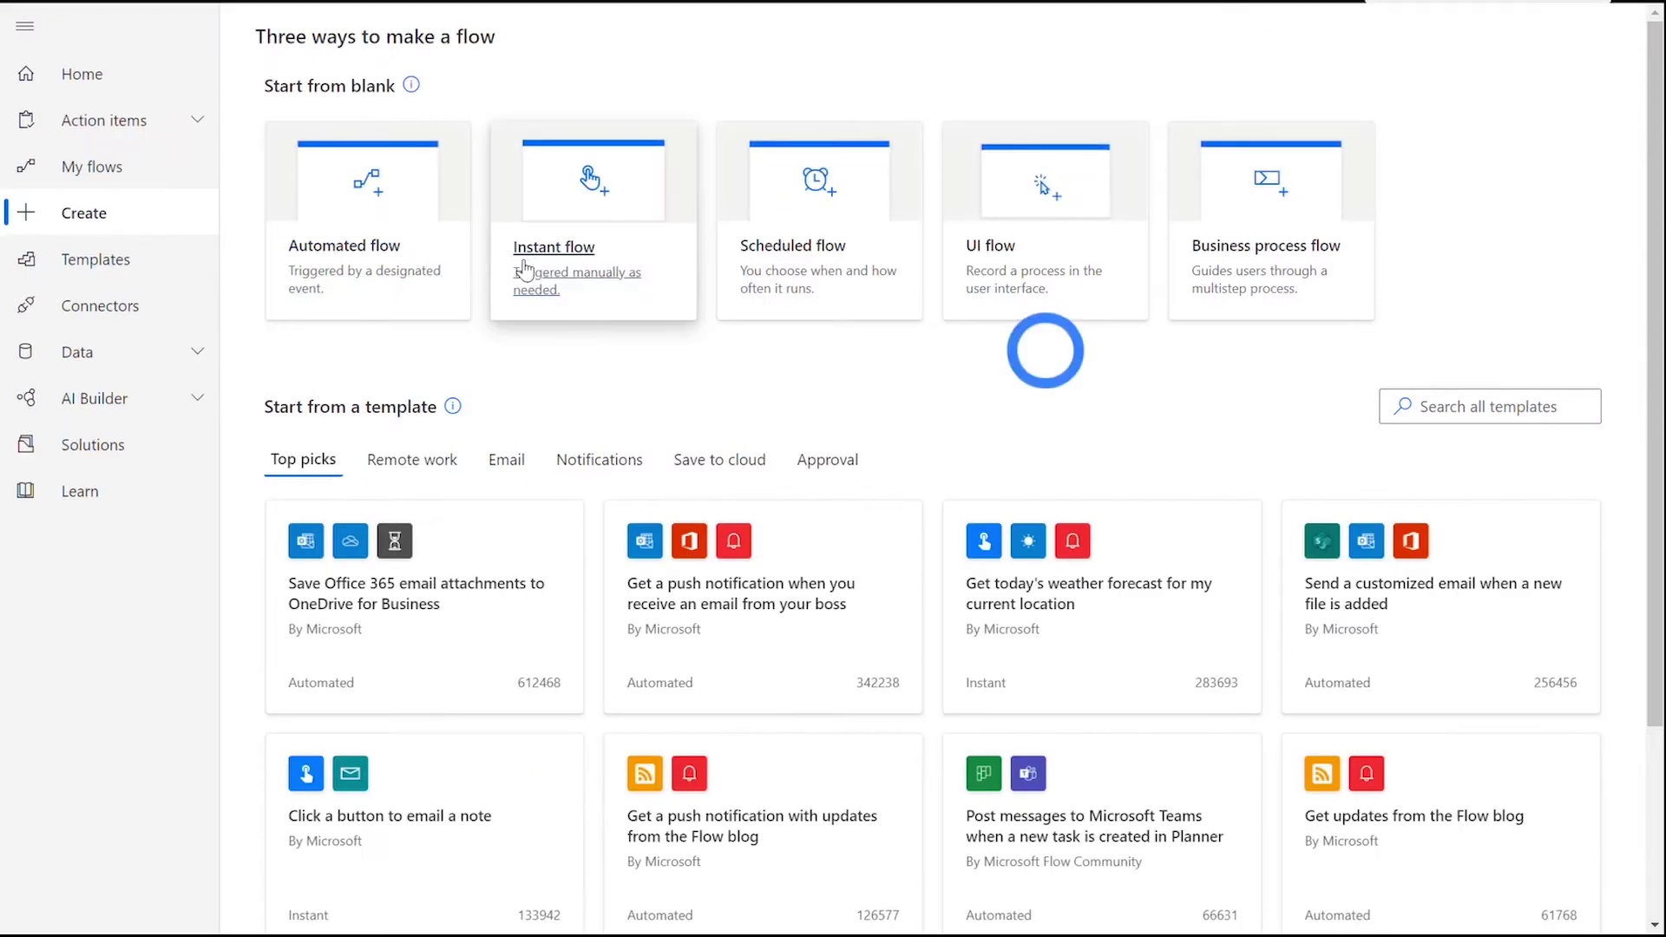
left_click(672, 299)
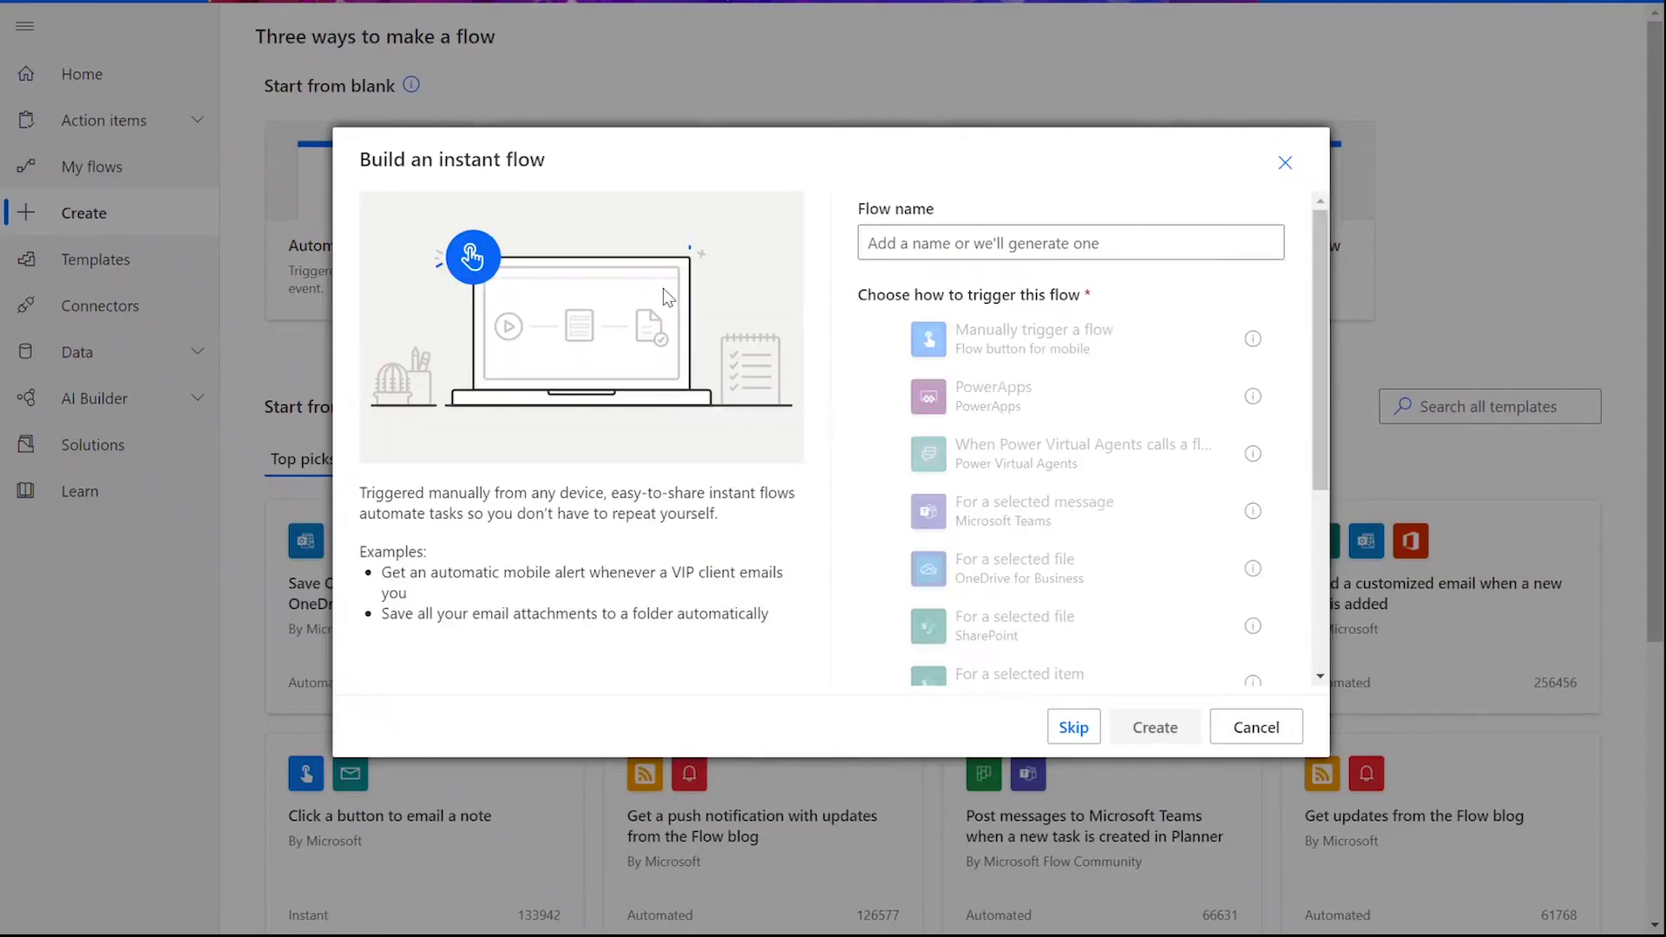
left_click(1157, 360)
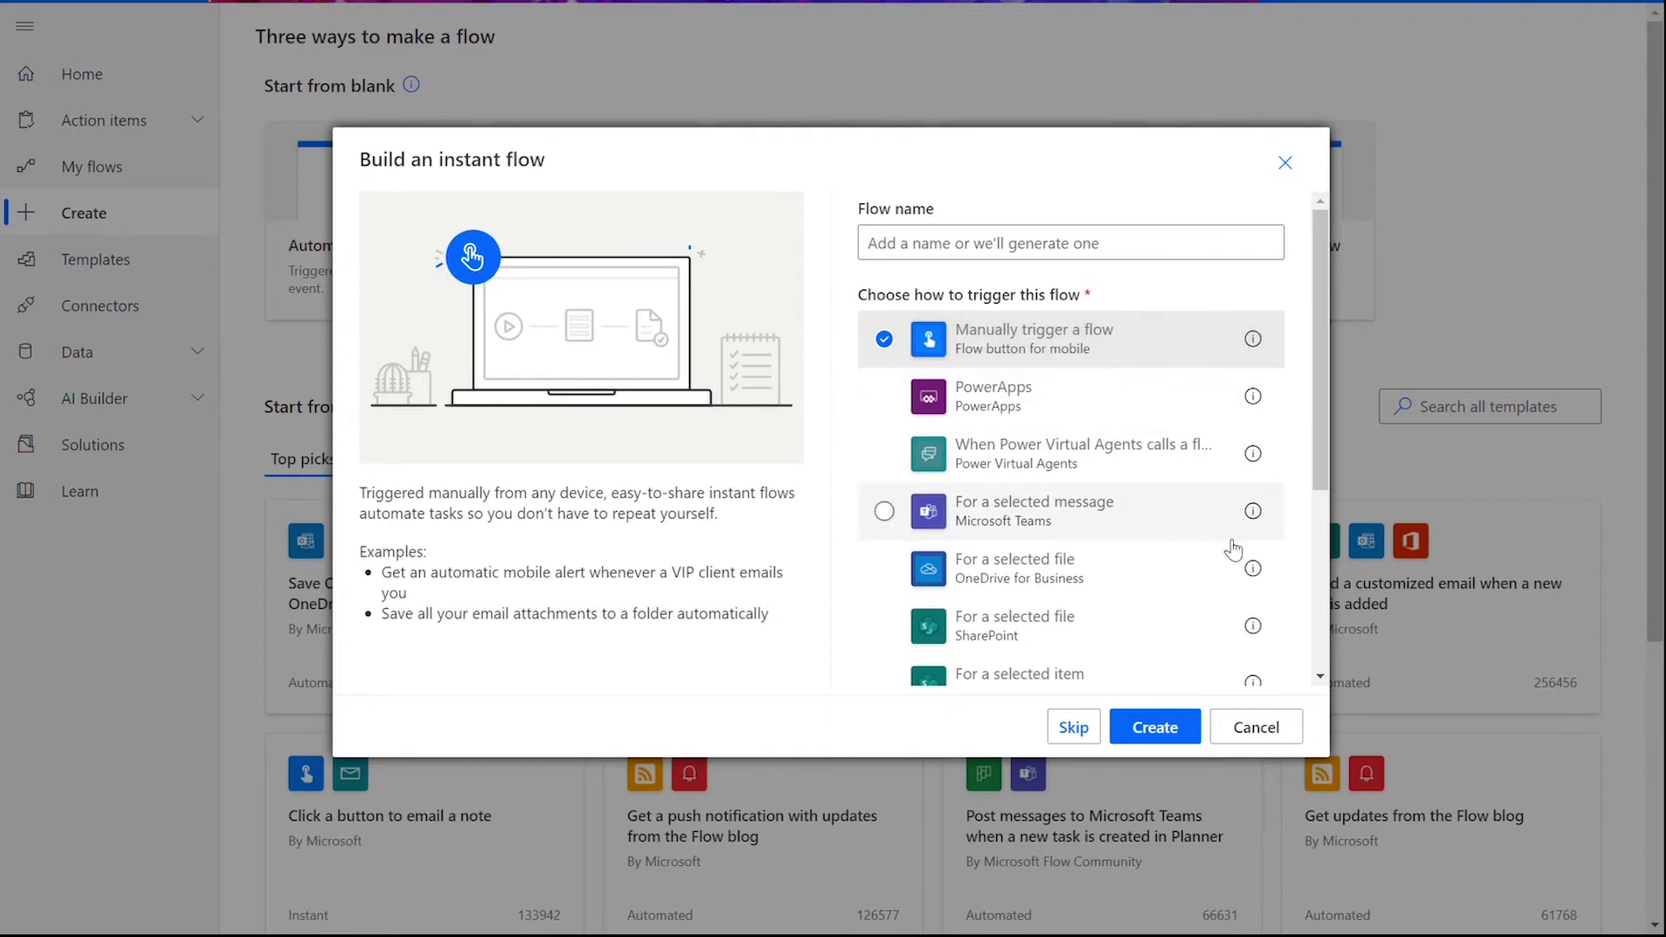
left_click(1171, 740)
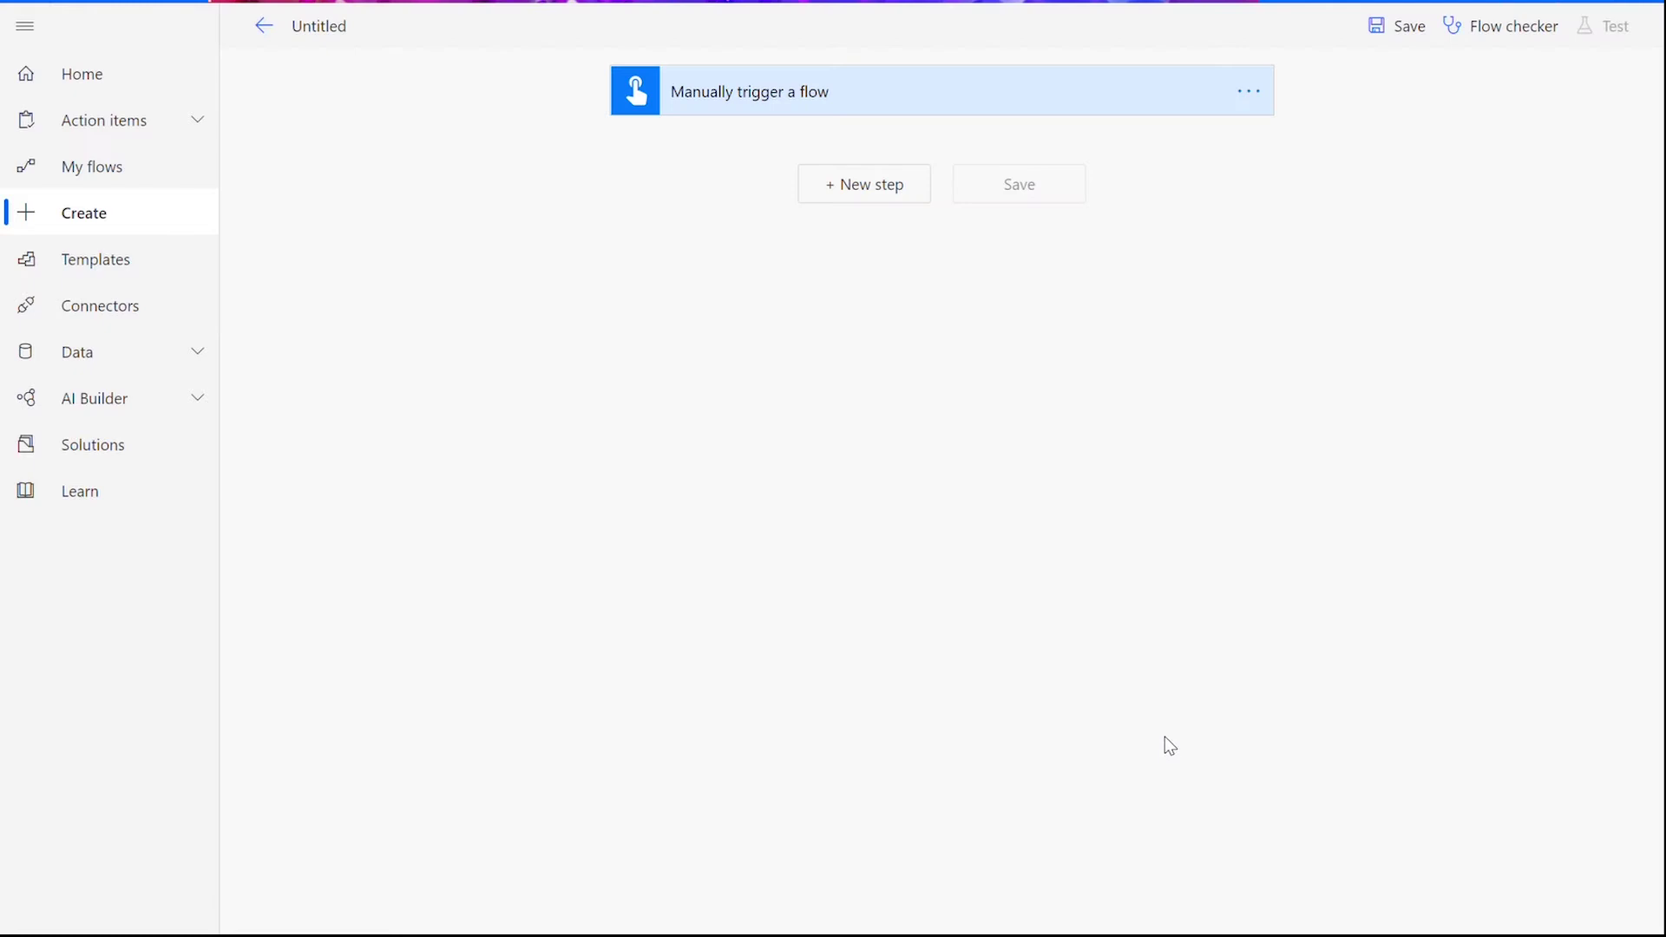
Add a OneDrive Get file content step reading /Test CSV/Test_csv_sample1.csv
left_click(908, 196)
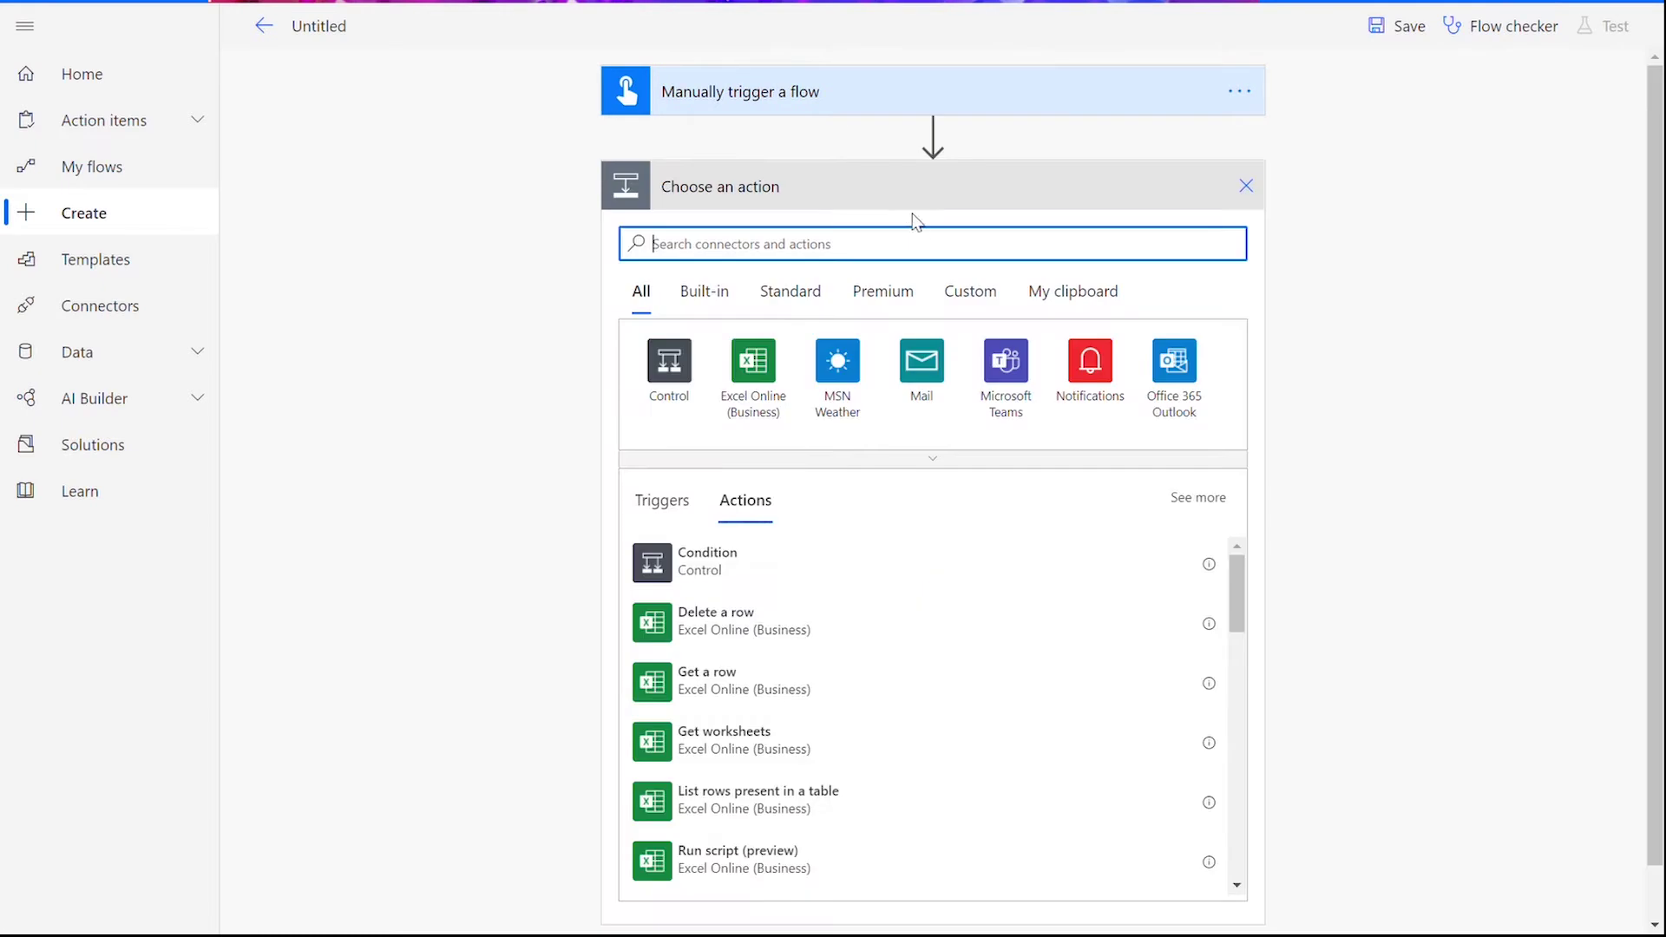
type("get file")
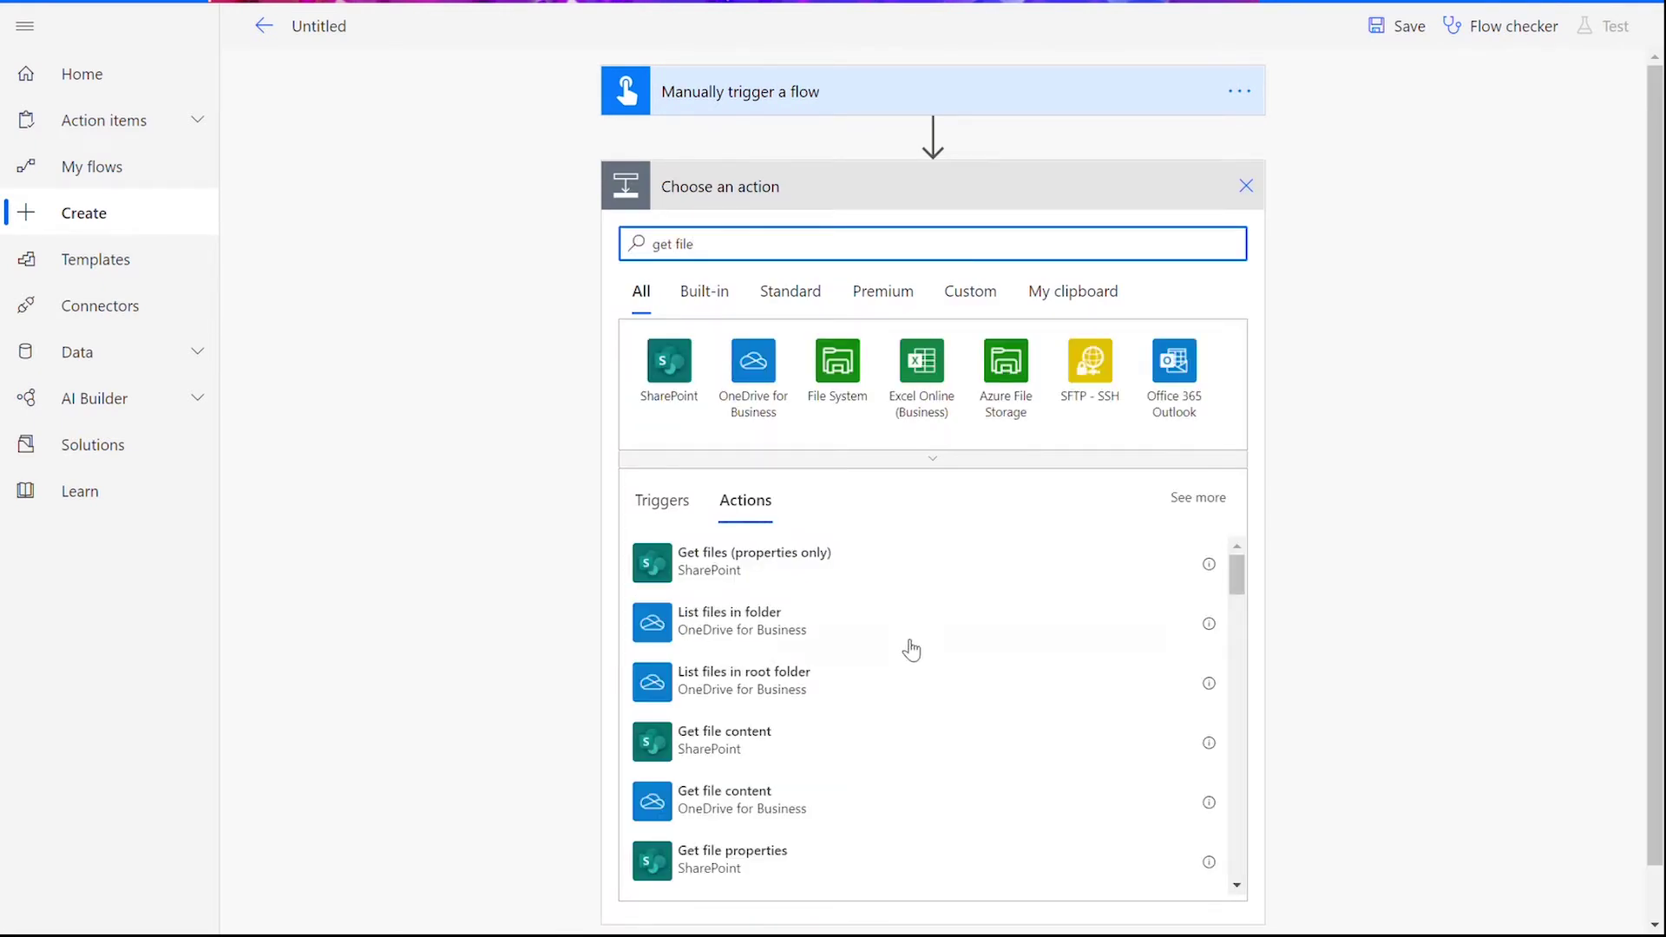
left_click(868, 812)
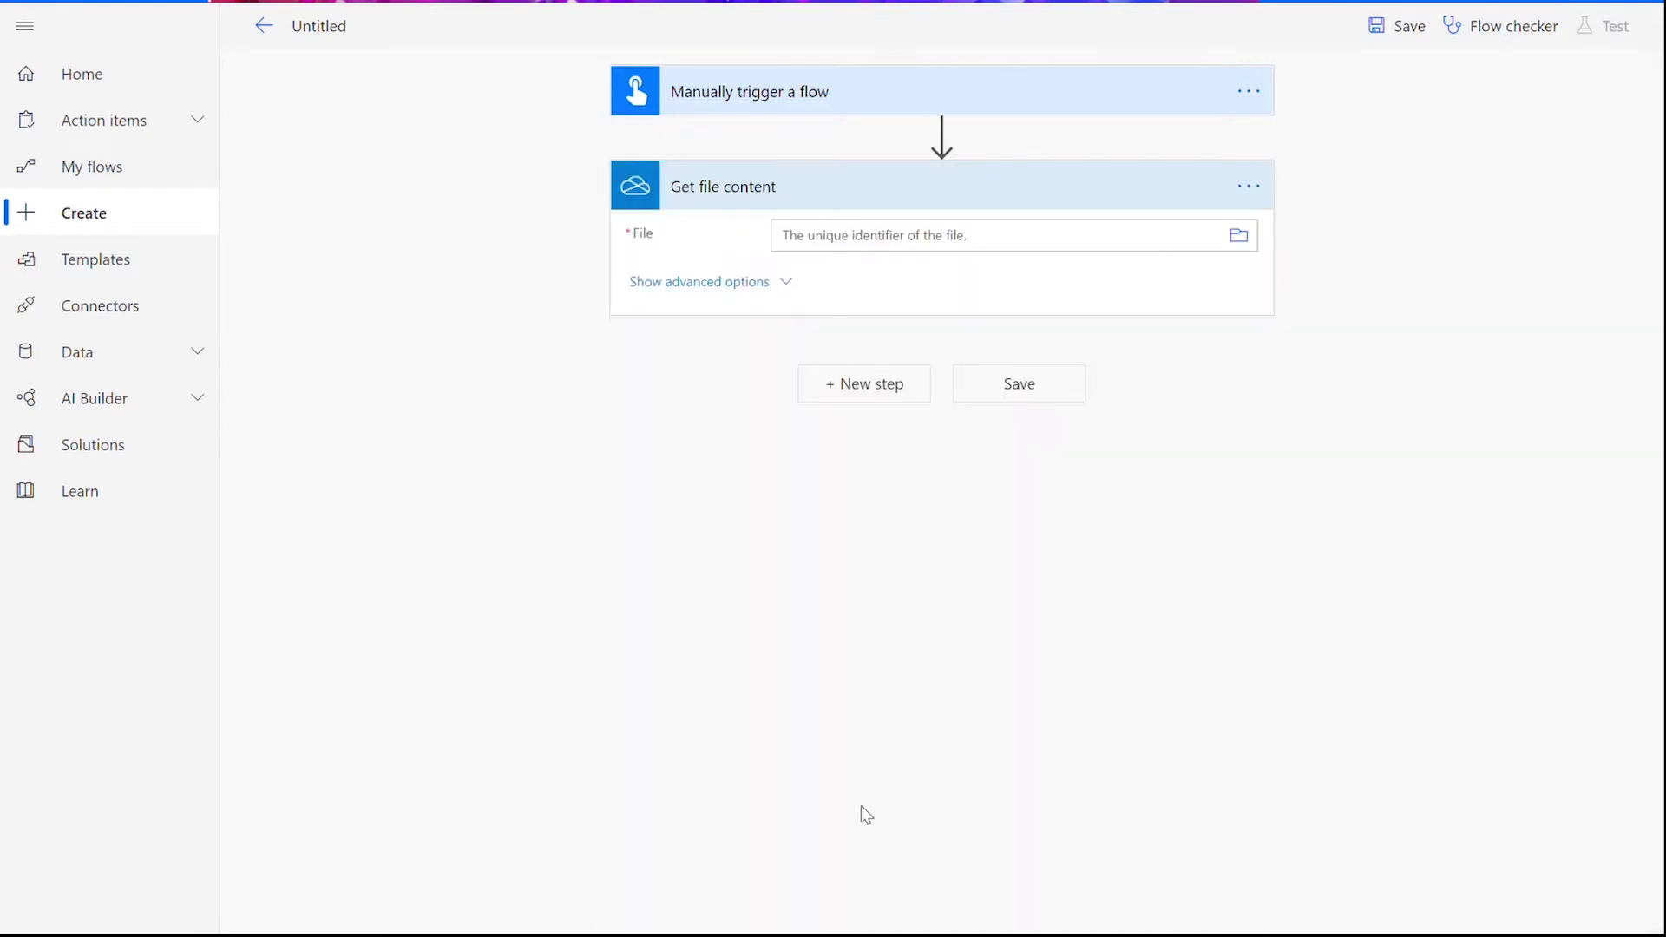
left_click(1241, 238)
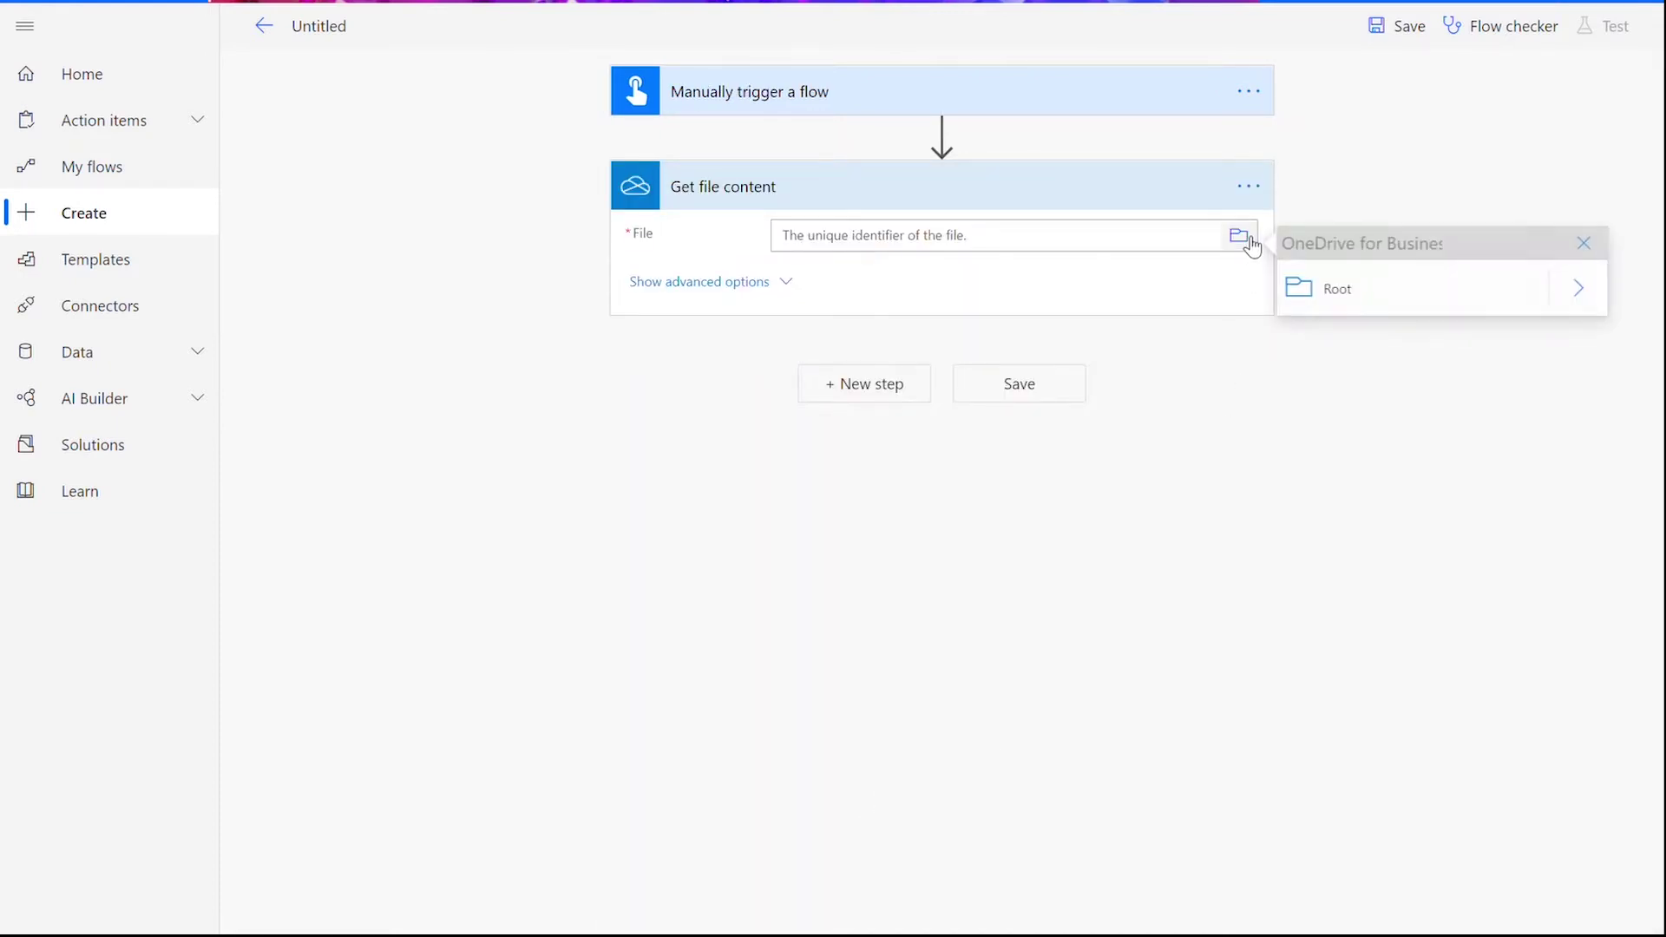
left_click(1580, 289)
left_click(1580, 293)
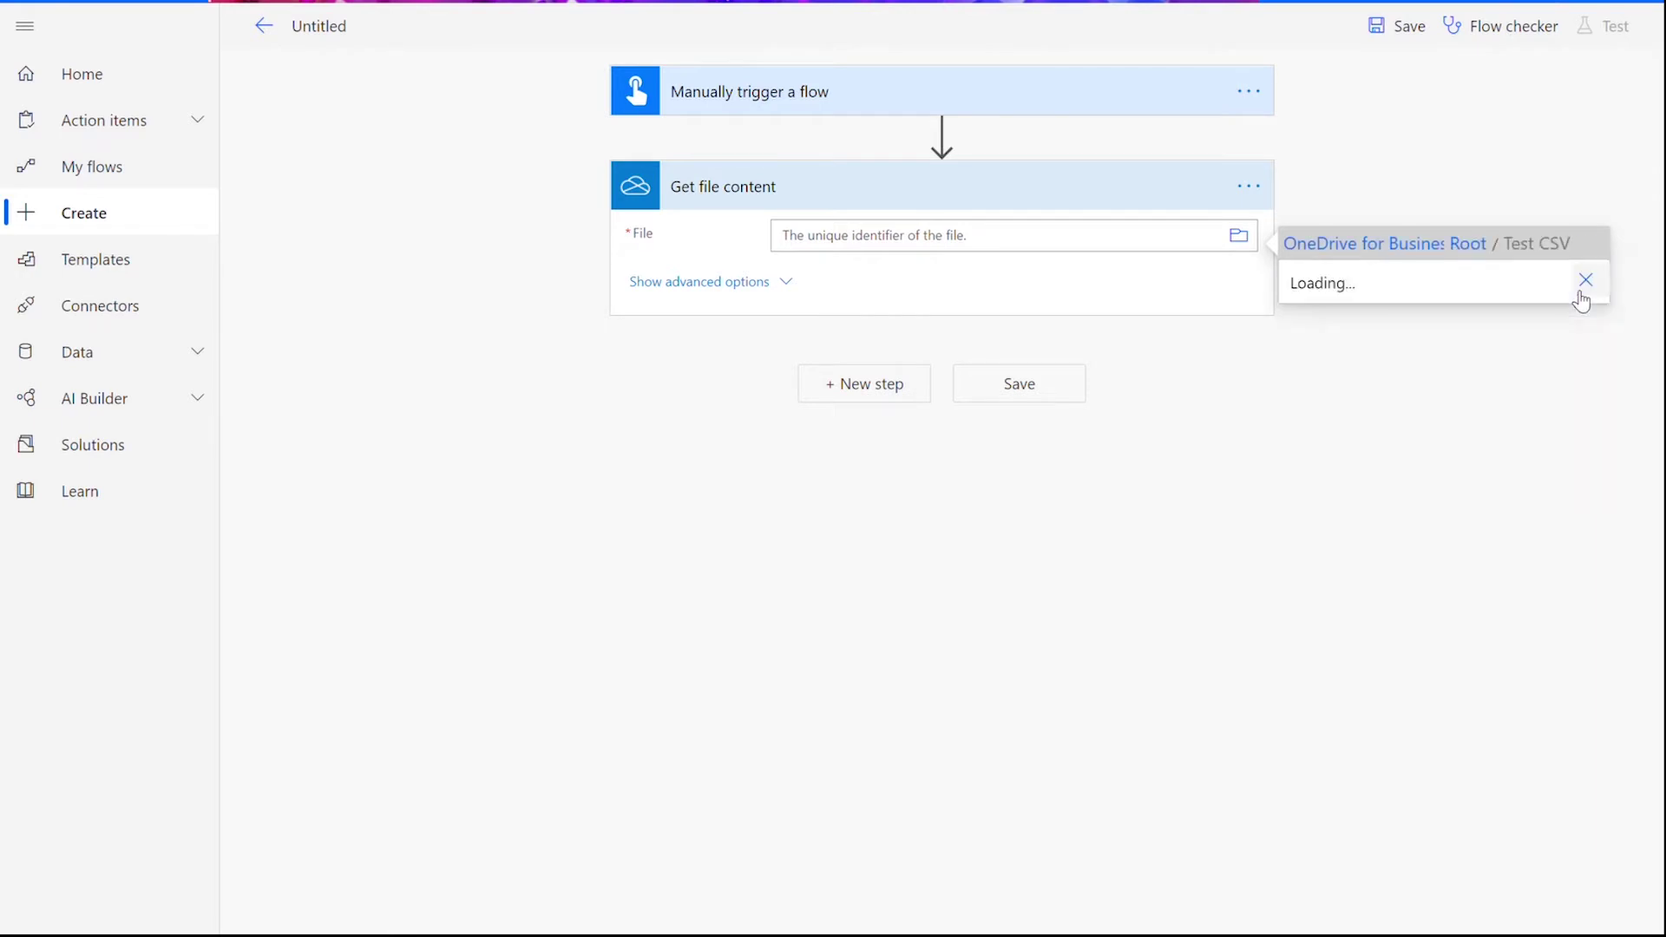
left_click(1419, 338)
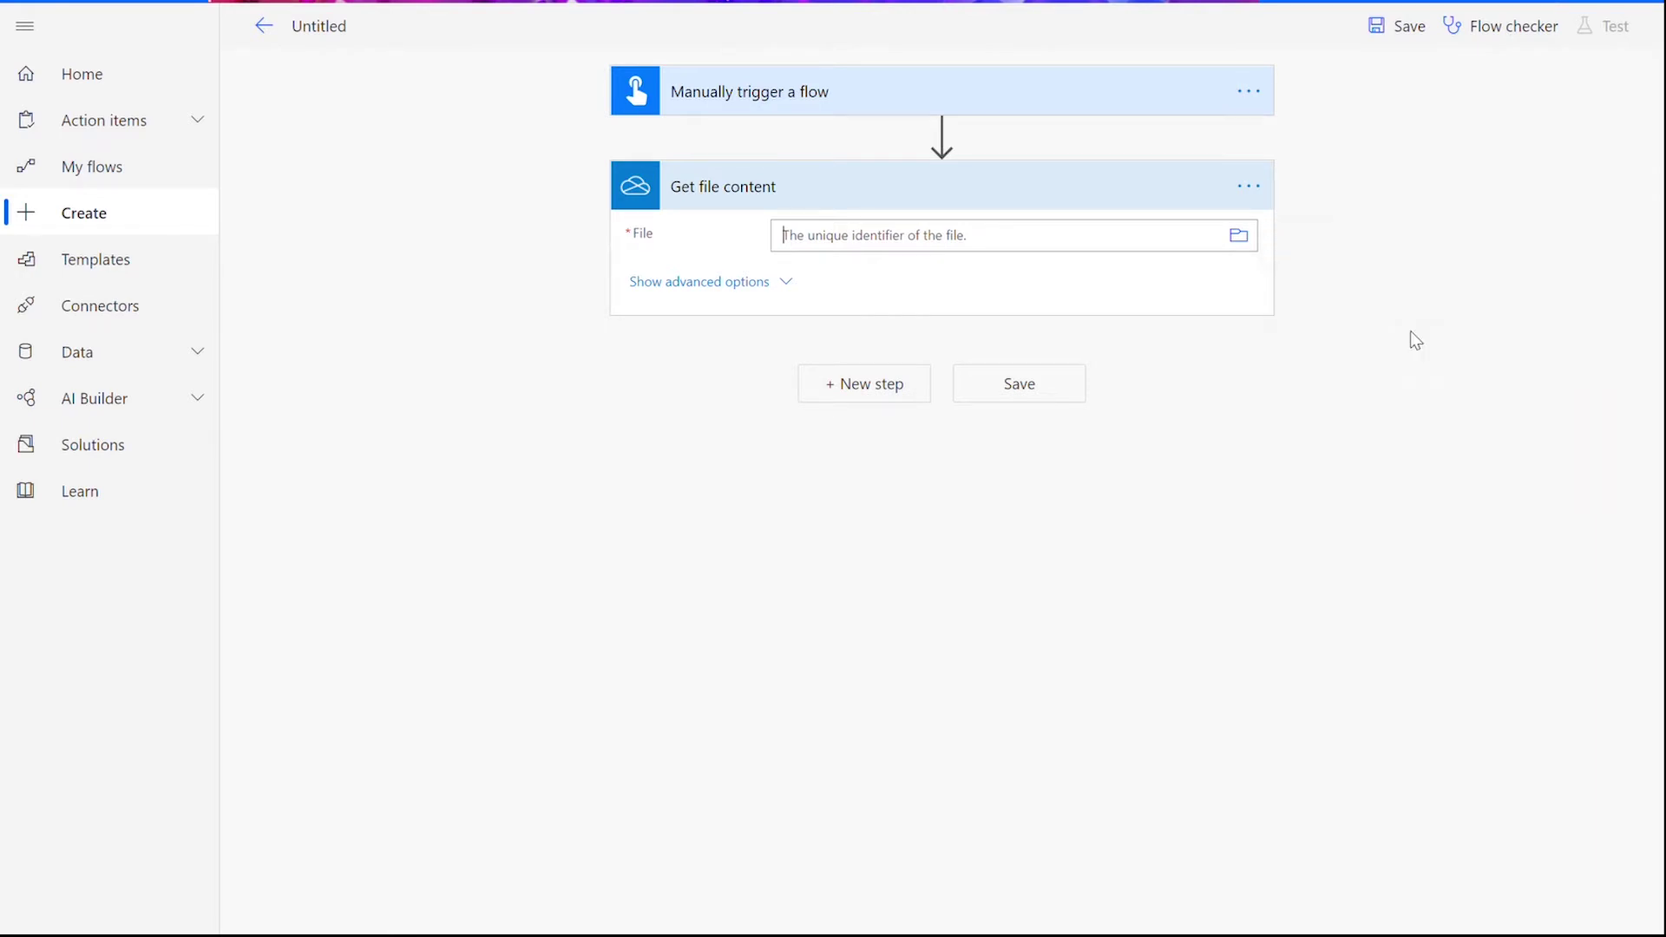
left_click(1153, 388)
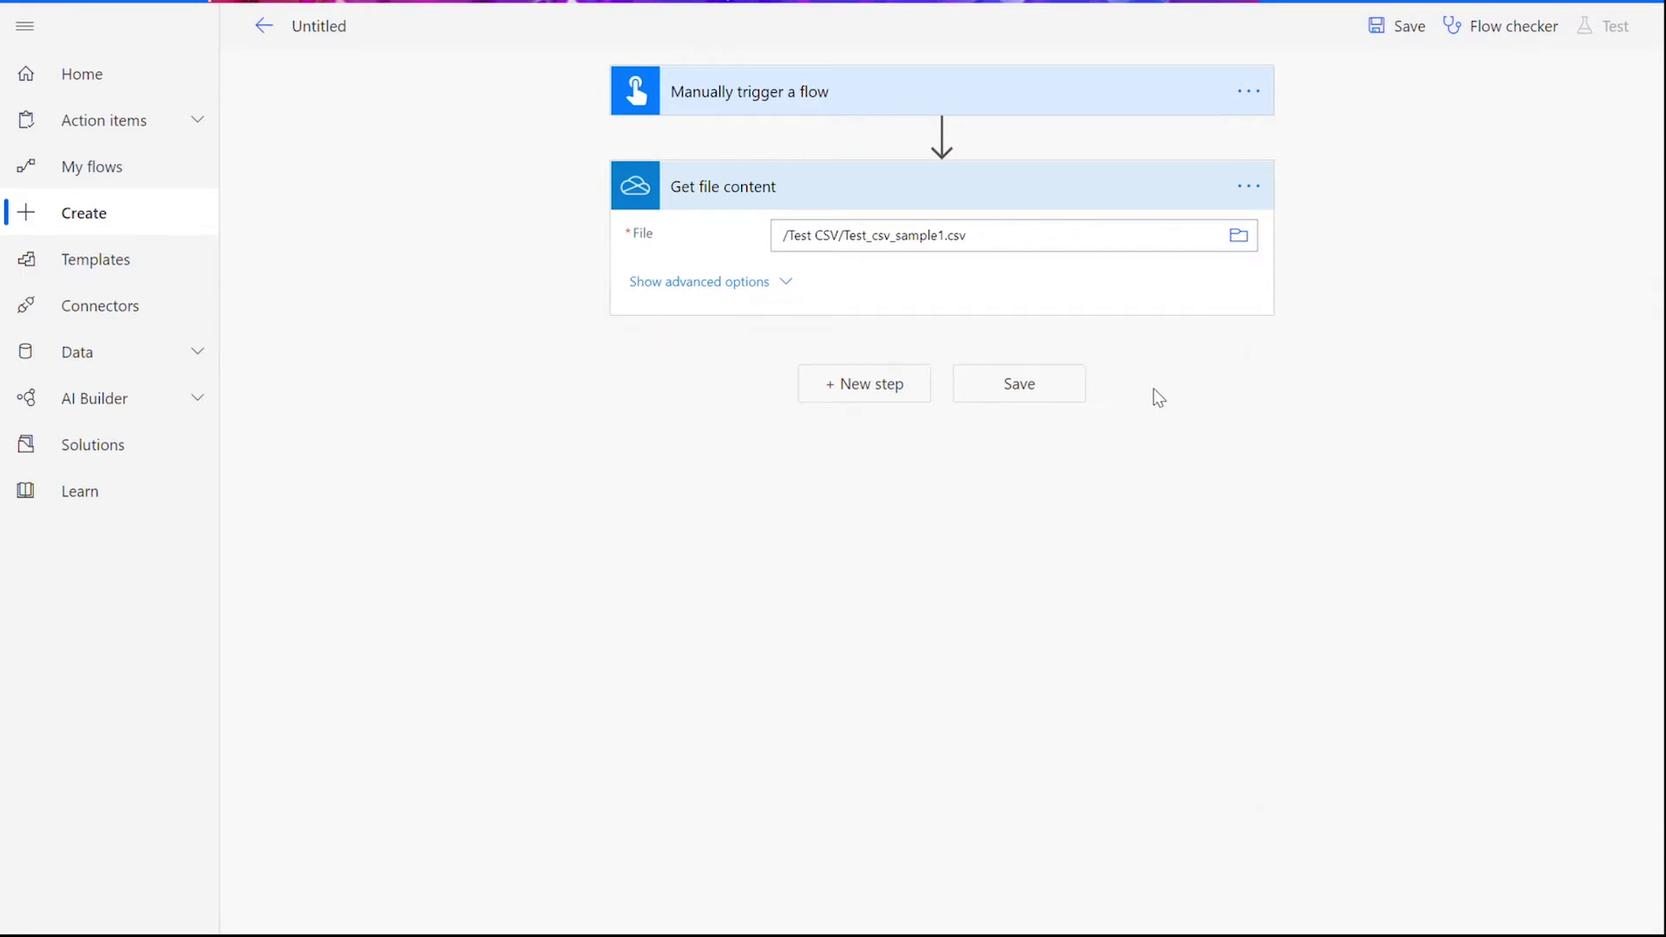
Add the Cloudmersive Document Conversion 'Convert CSV to JSON' step
left_click(903, 402)
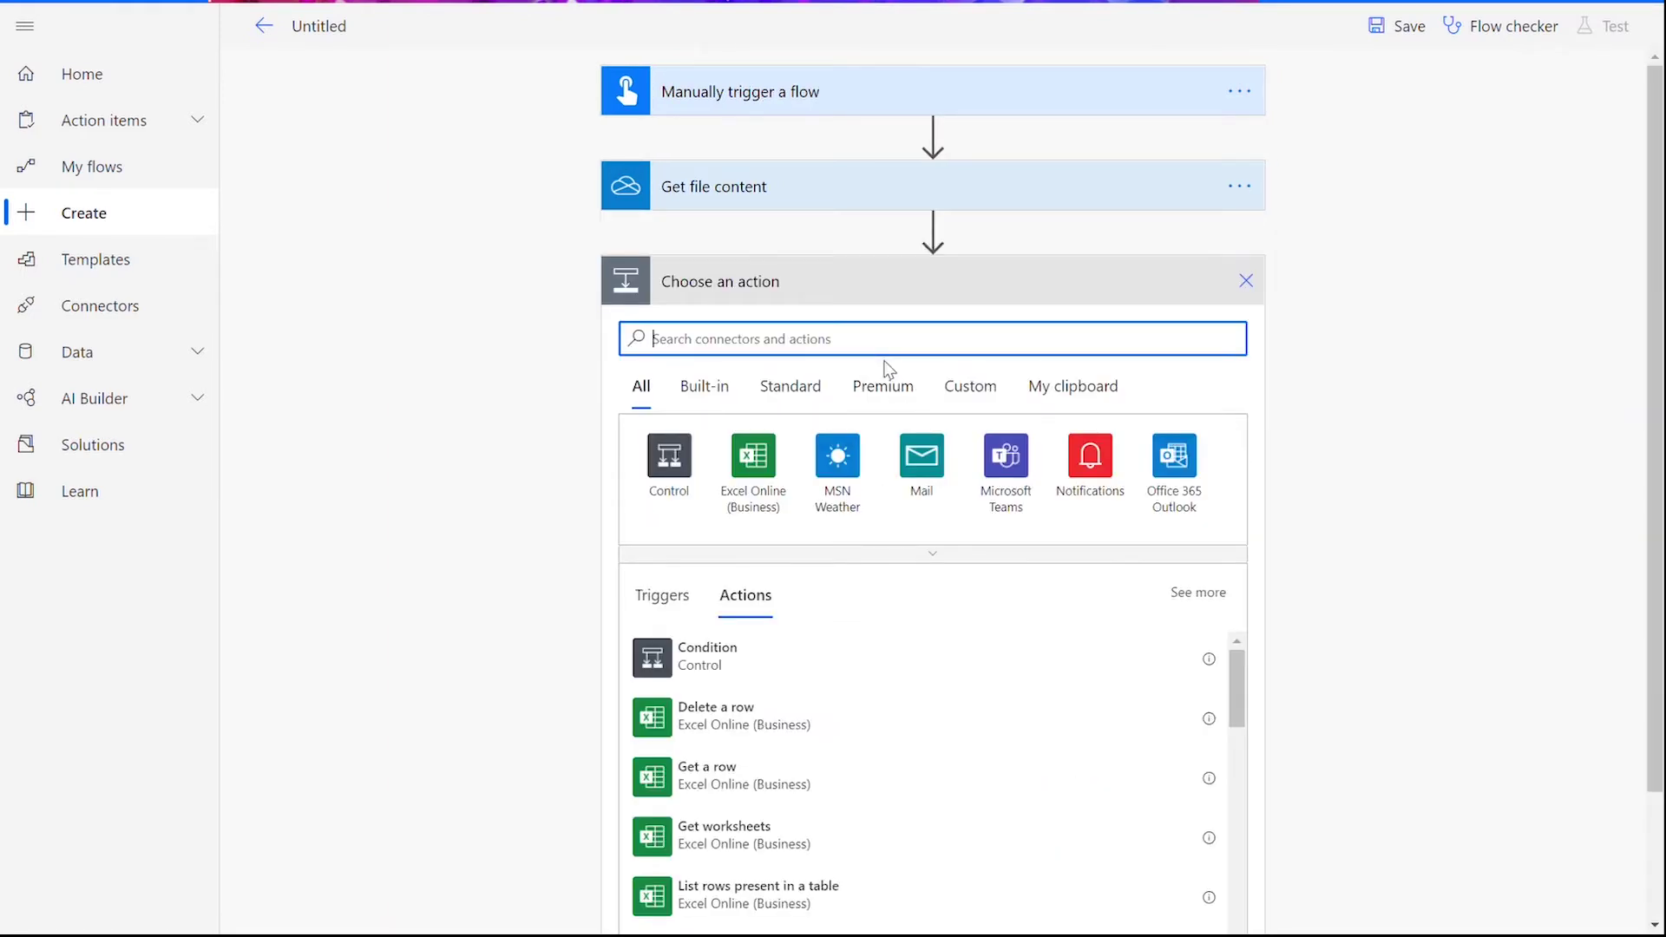
type("cloudmer")
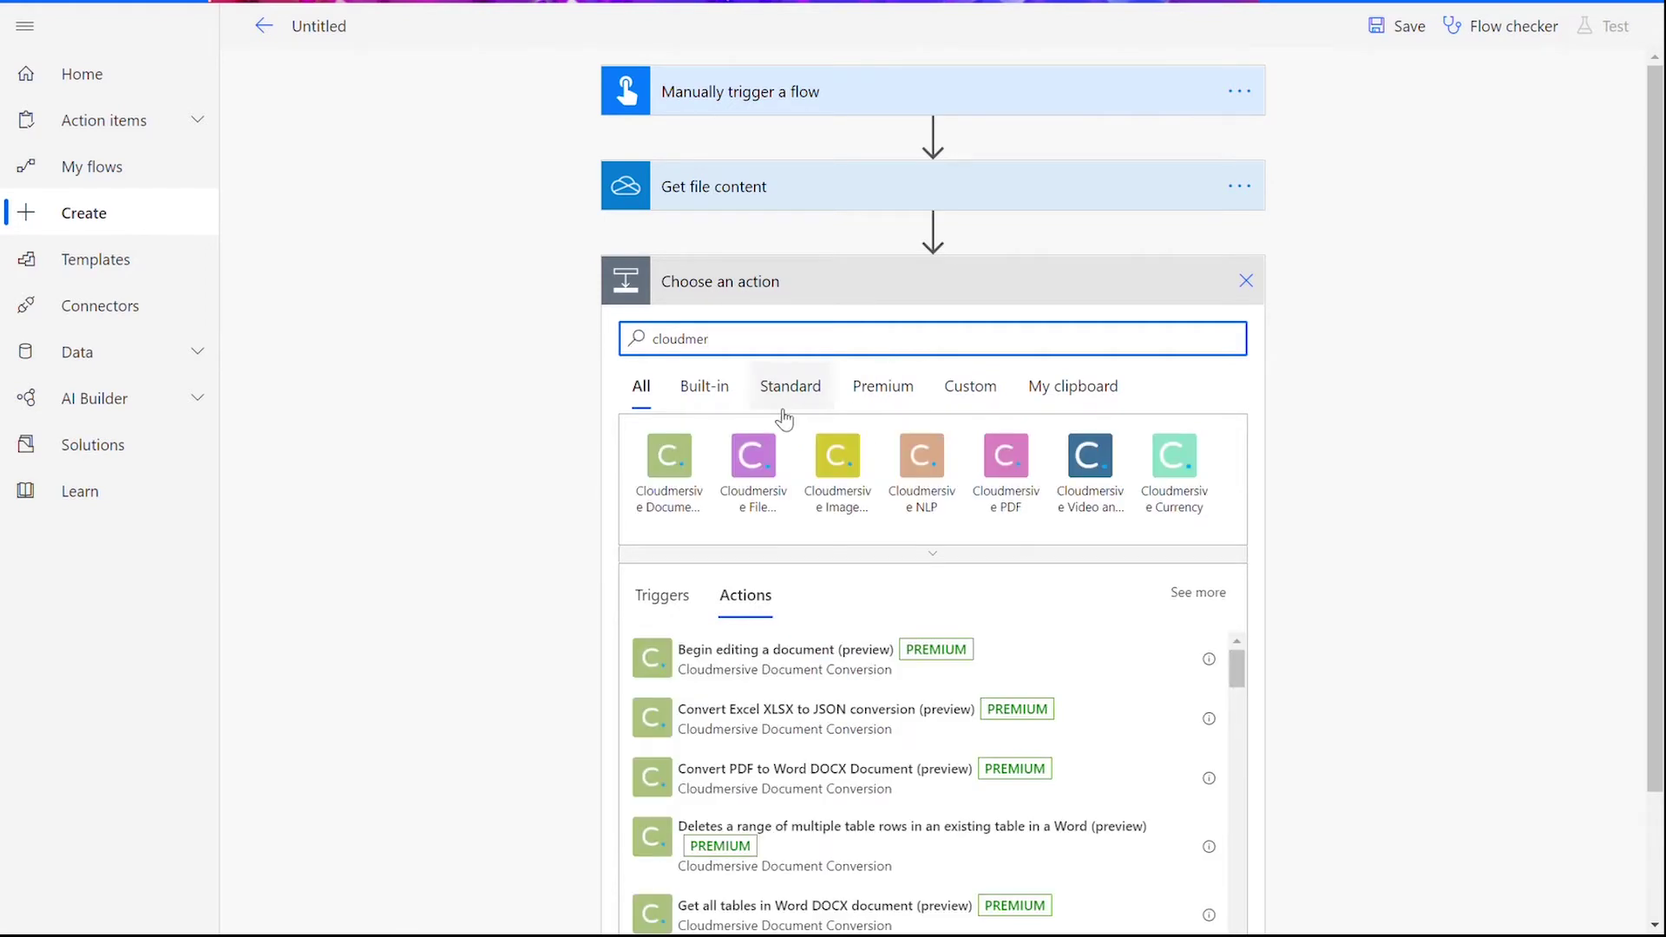
left_click(677, 502)
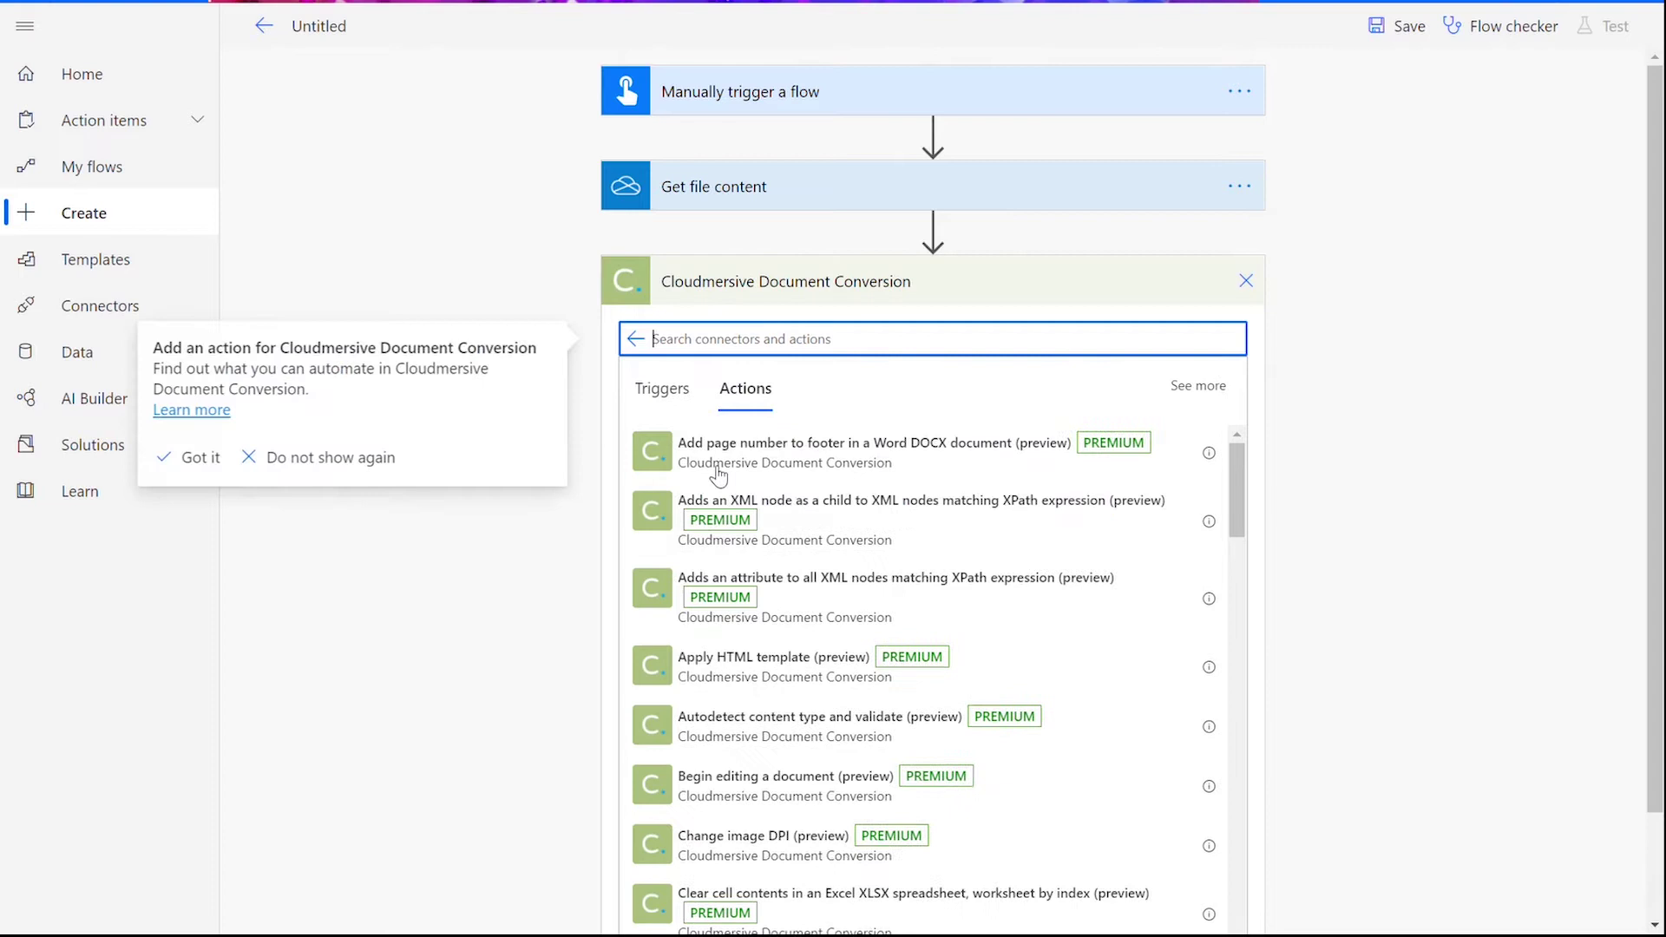
type("csv")
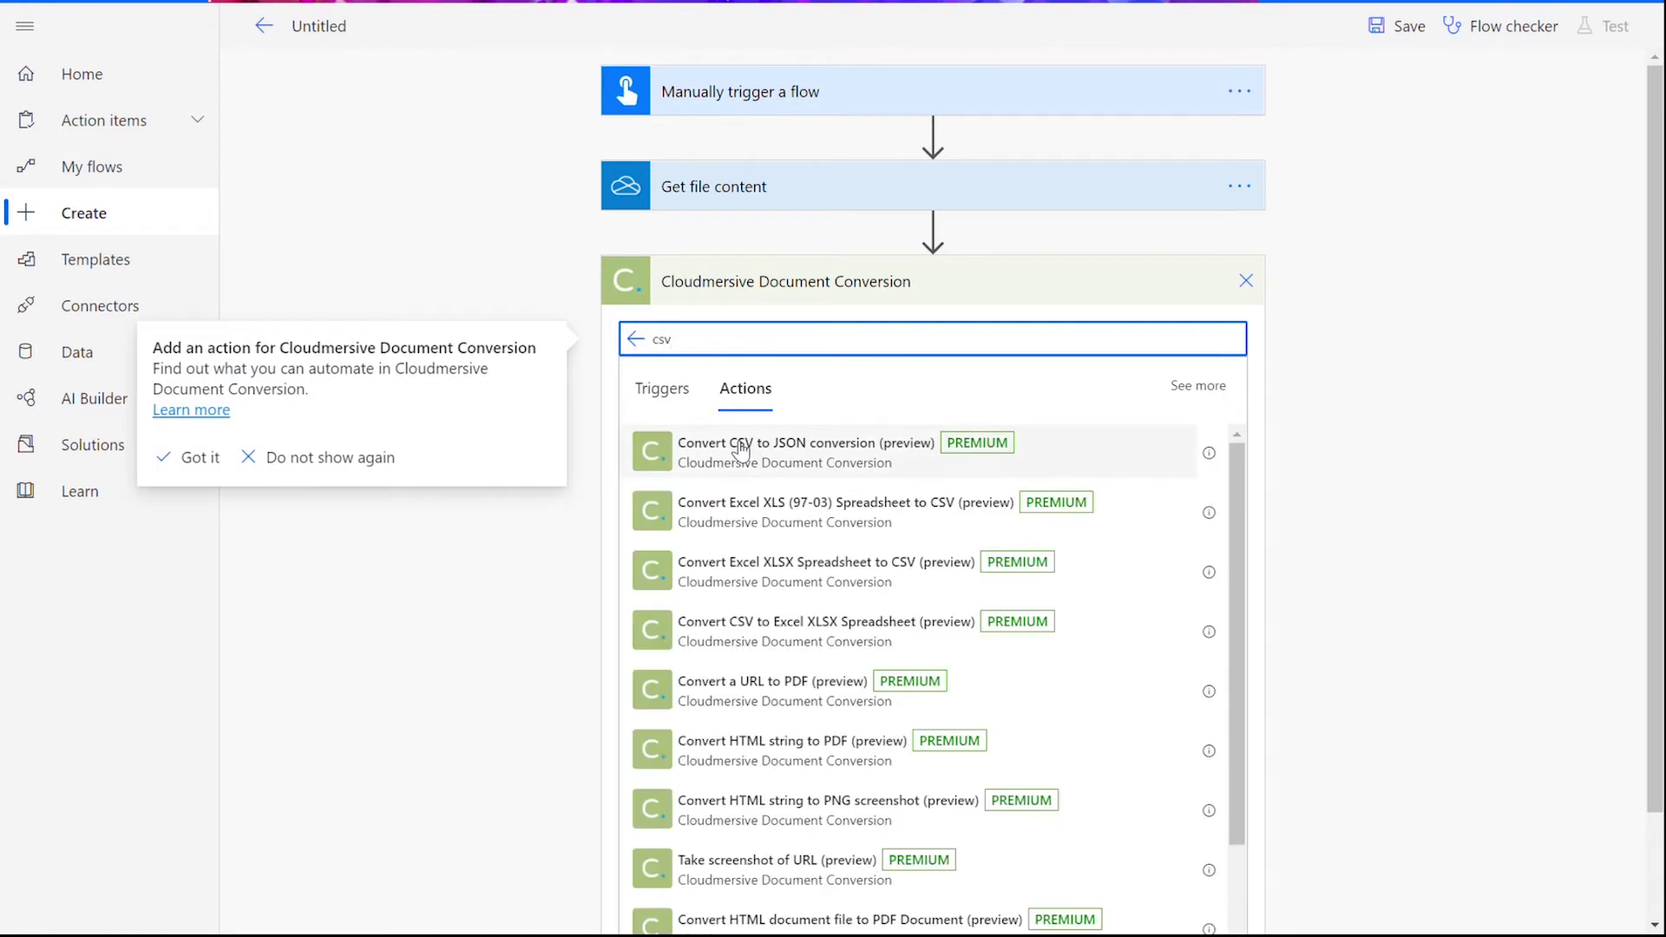
left_click(1073, 453)
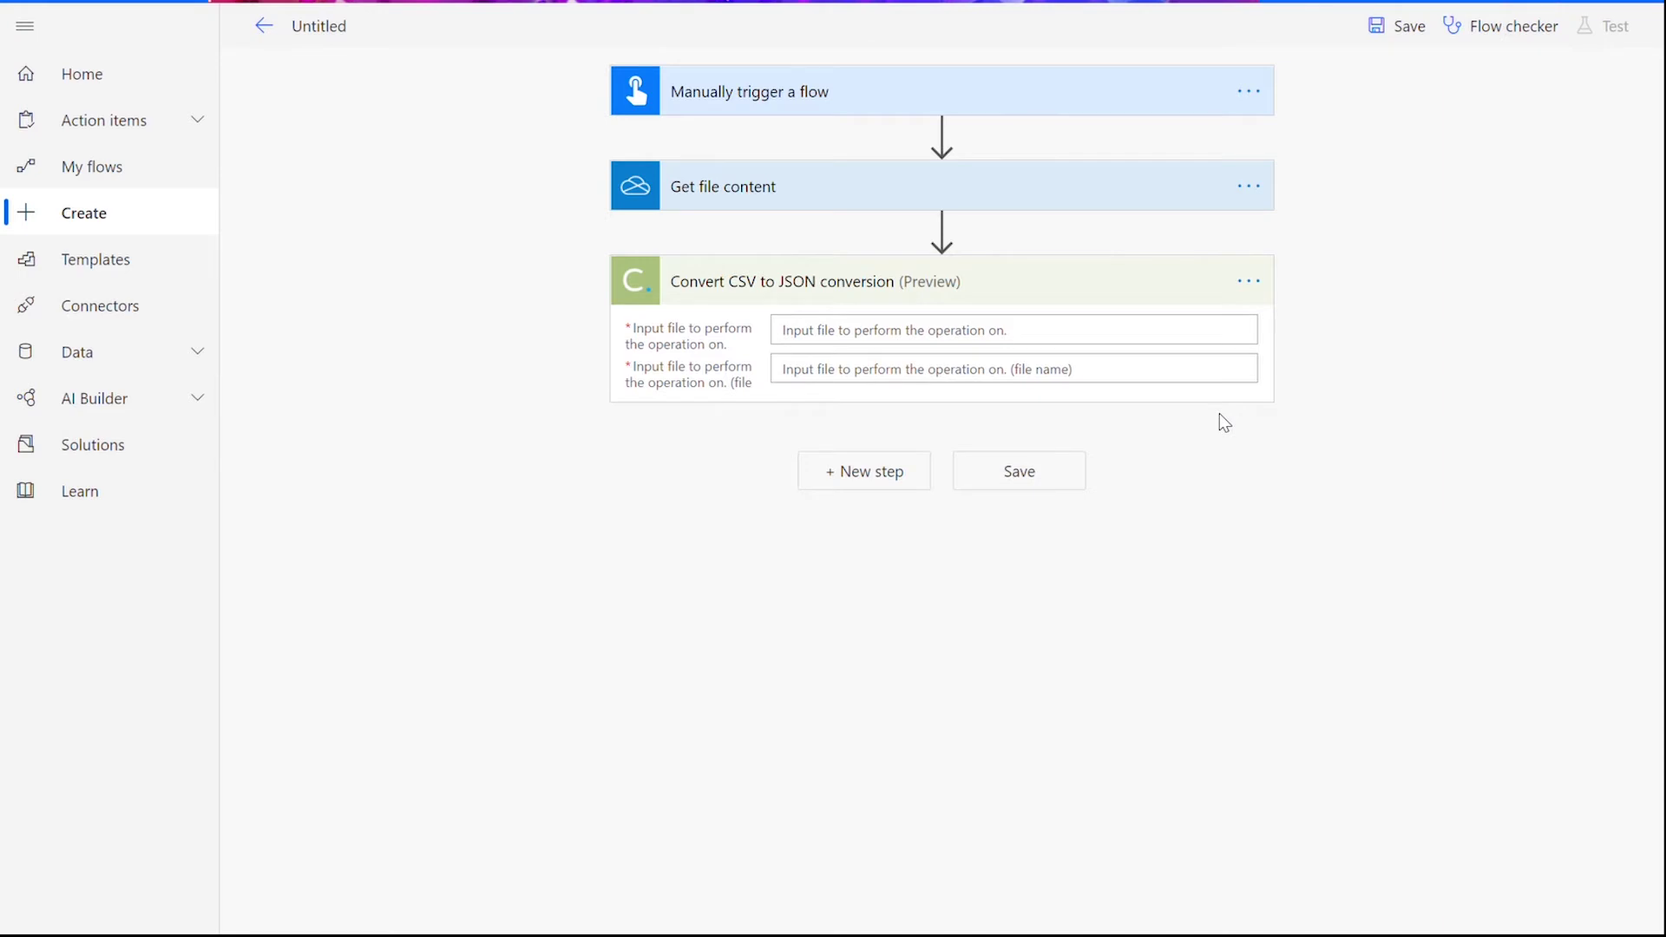
Set the conversion input to File content and file name to test_input.csv
left_click(1160, 334)
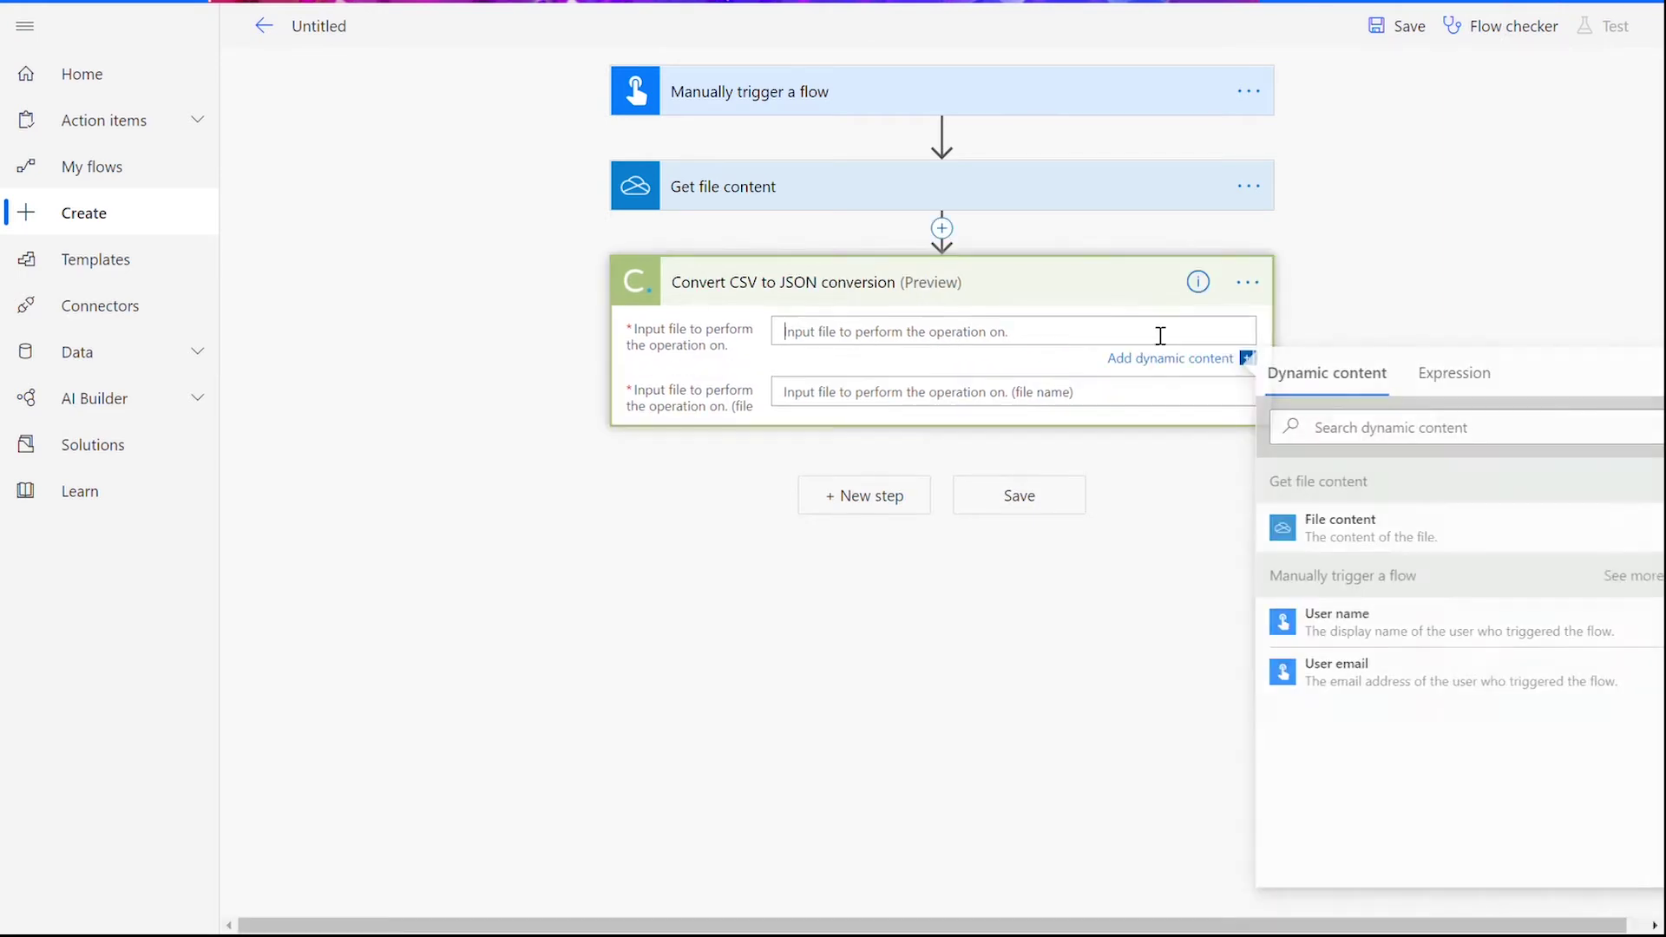
left_click(1328, 531)
left_click(1048, 395)
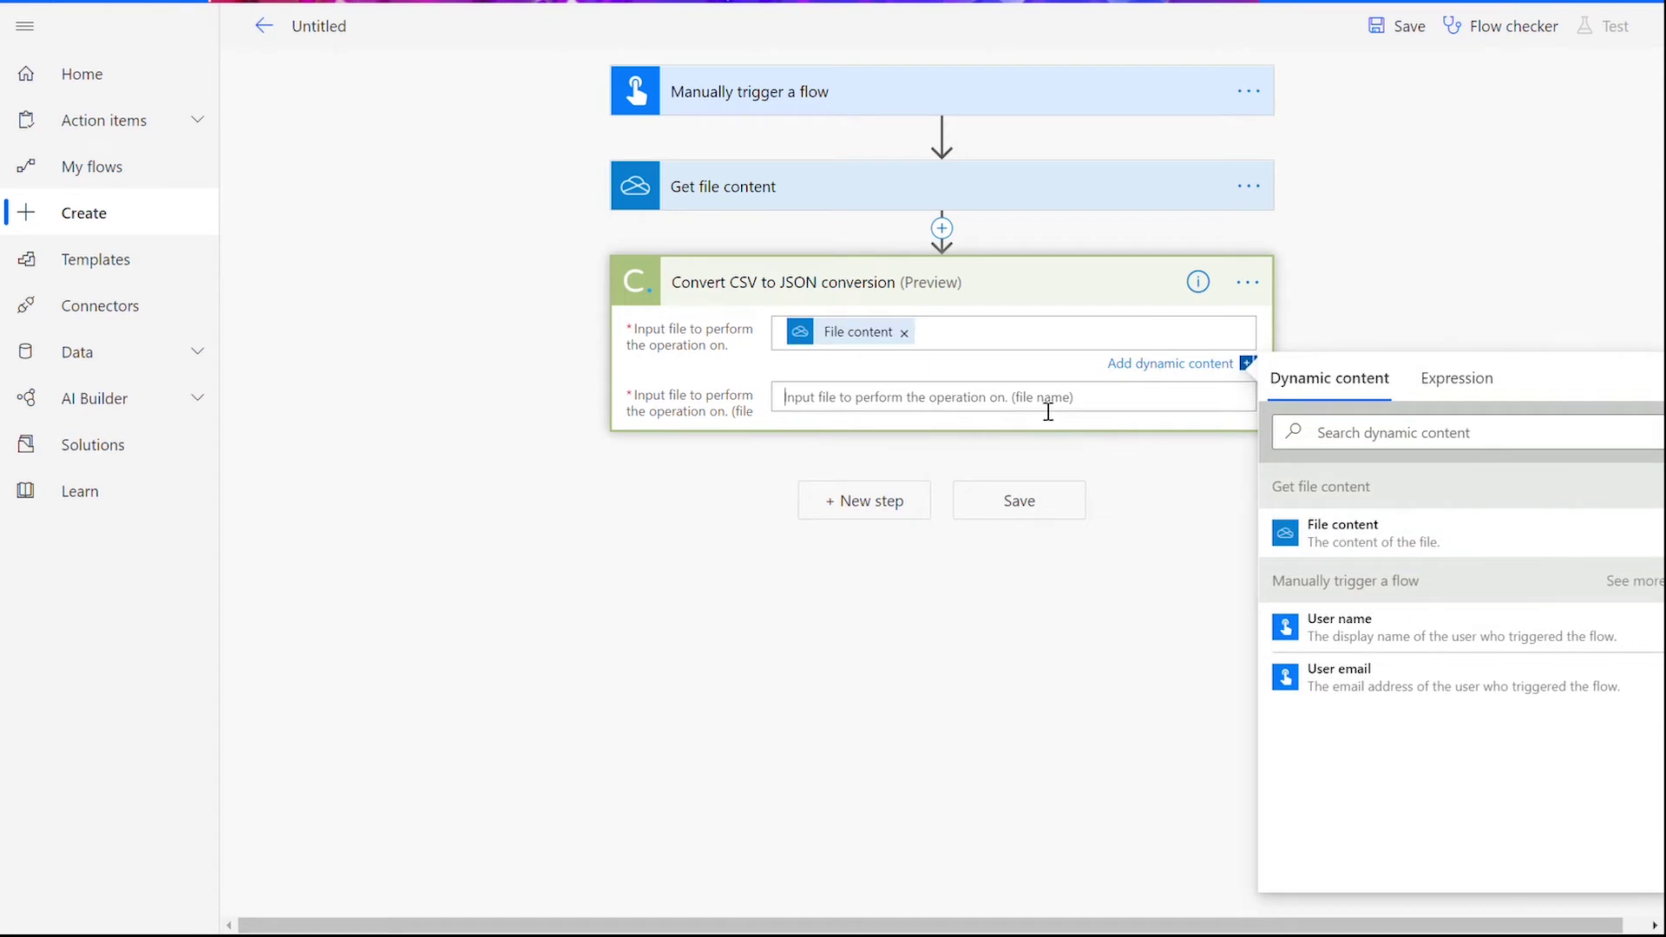
type("test_ib")
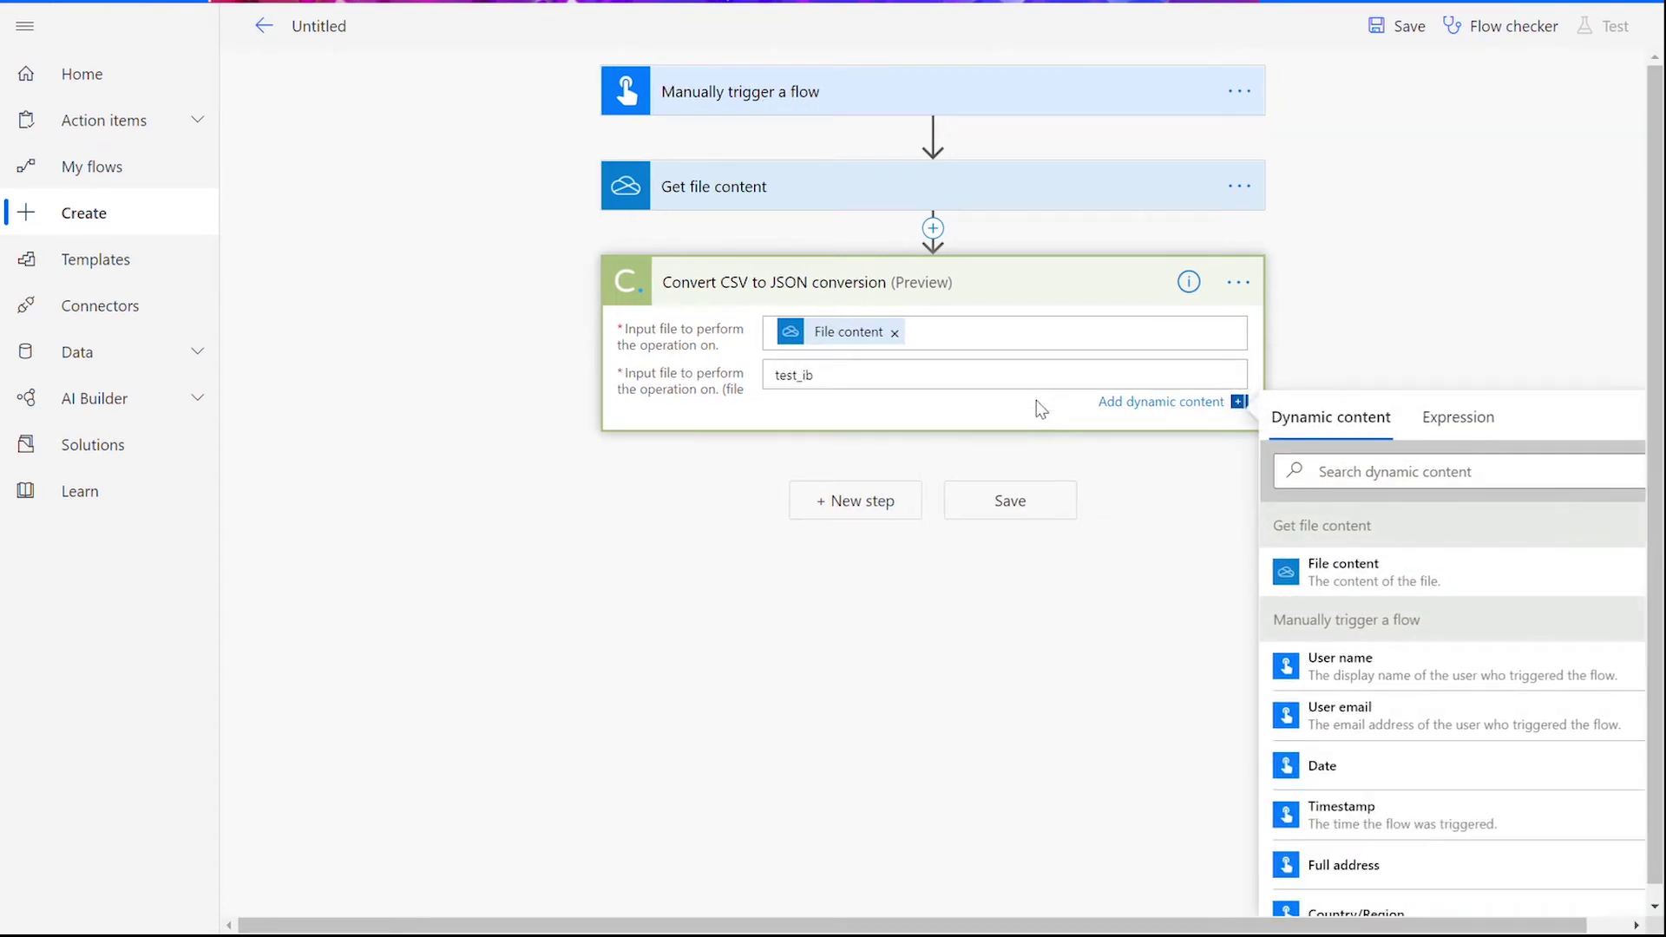
key("BackSpace")
type("nput.csv")
Add a OneDrive Create file step saving output.json to the root folder
left_click(878, 500)
type("c")
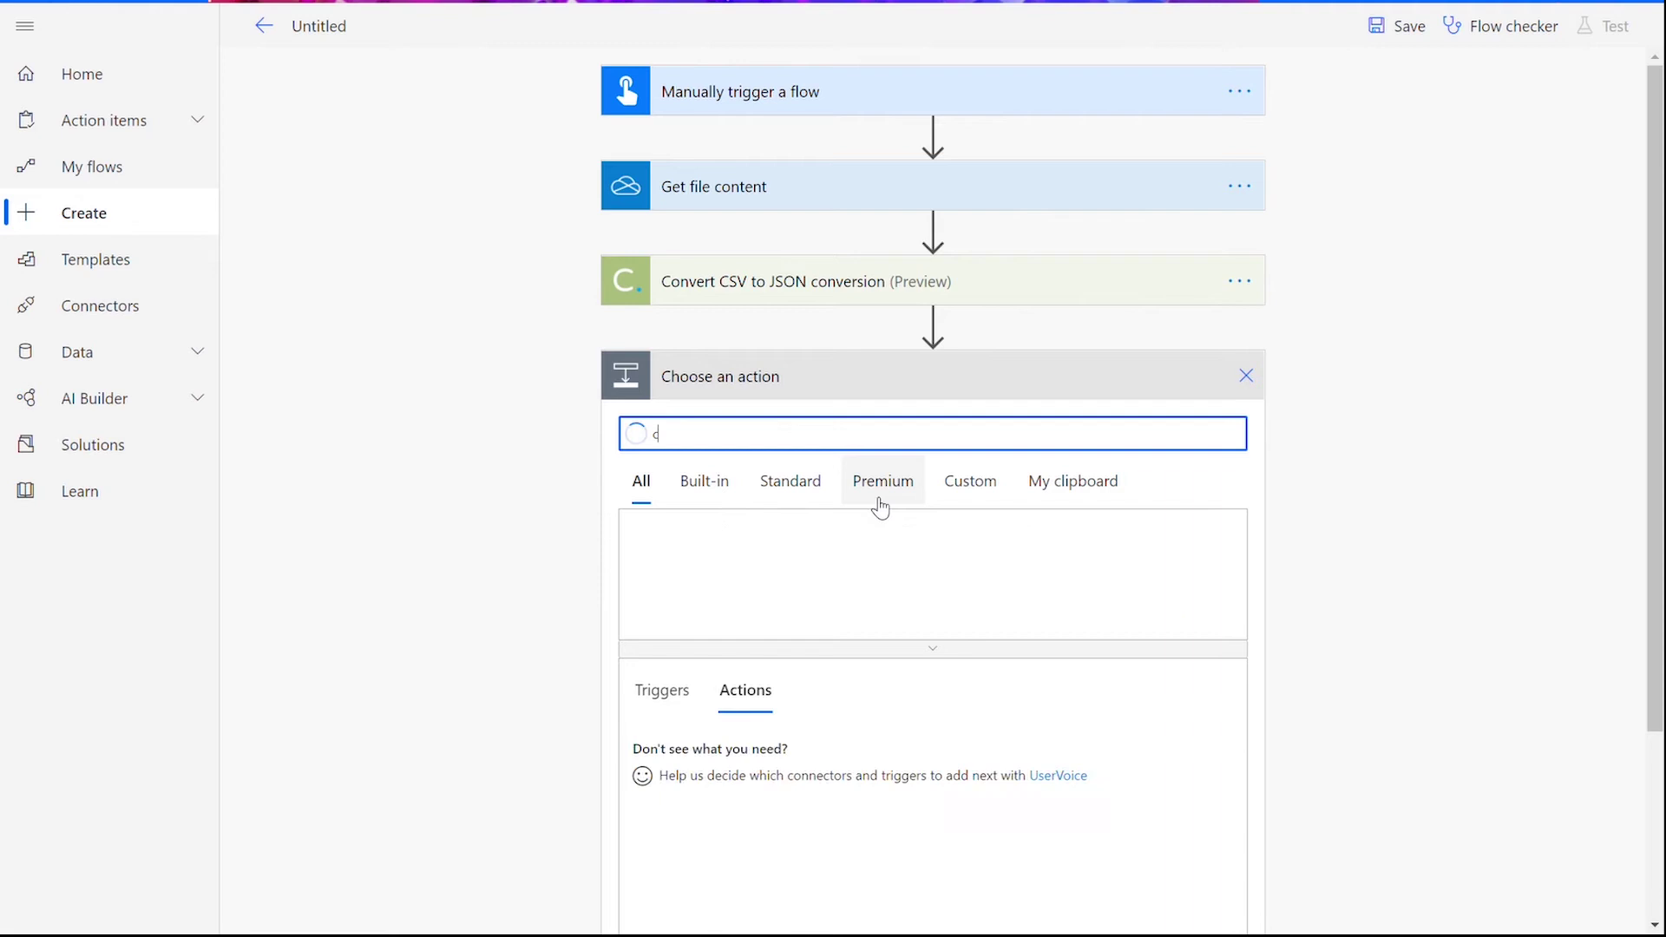
type("reate")
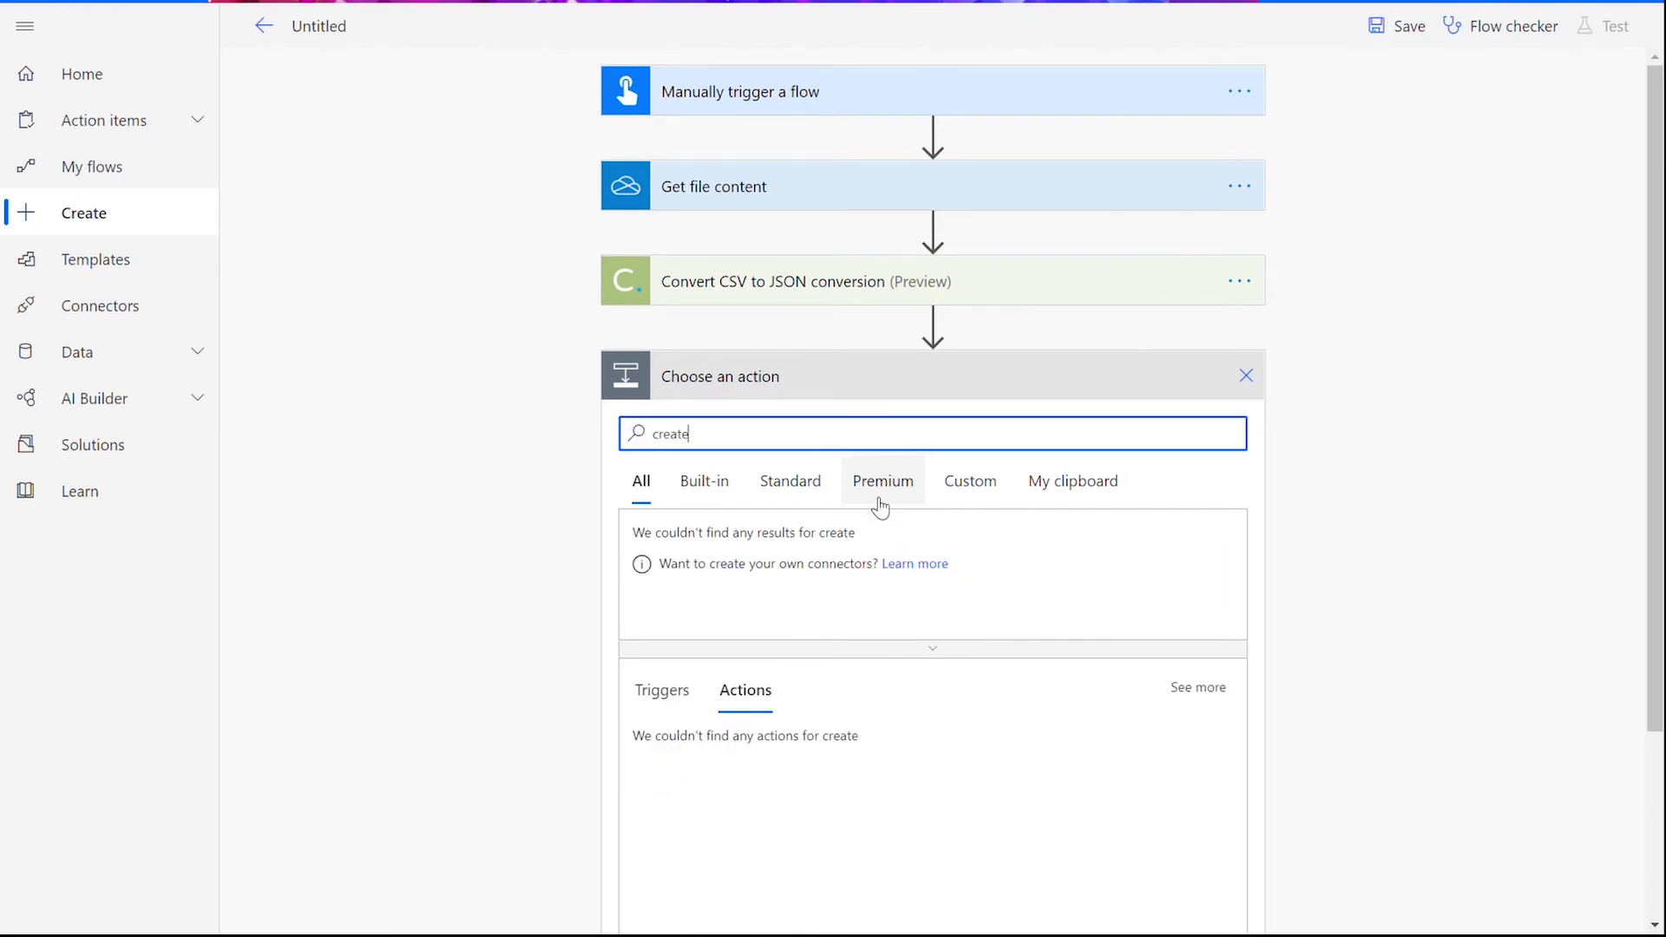
left_click(878, 819)
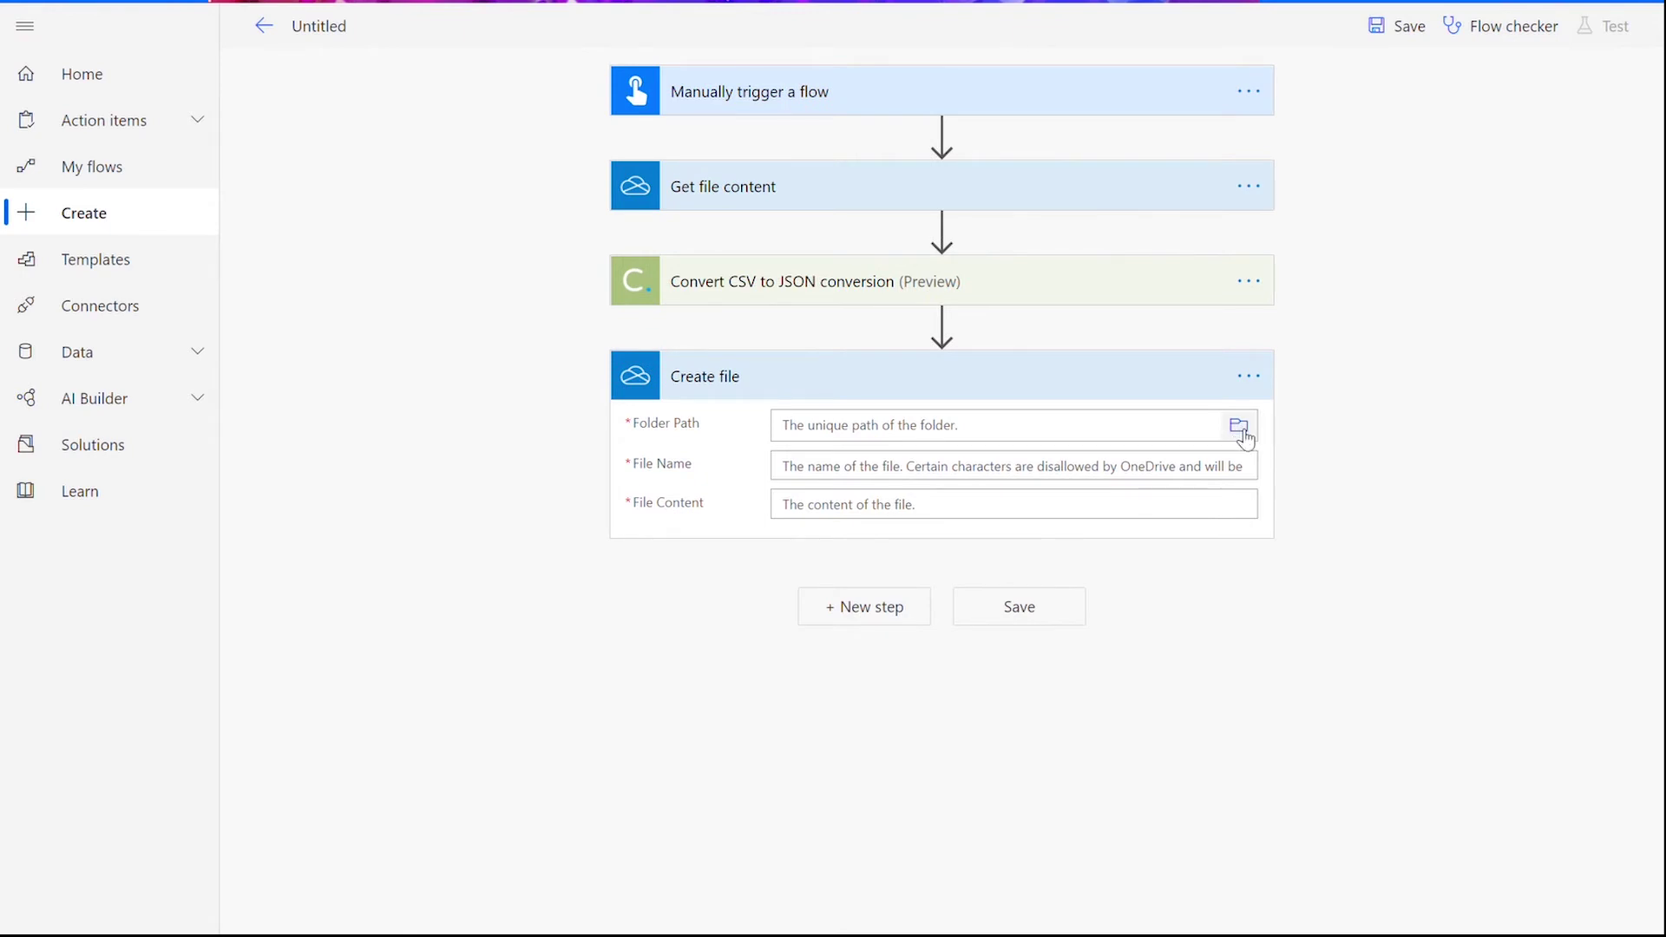
left_click(1240, 429)
left_click(1317, 472)
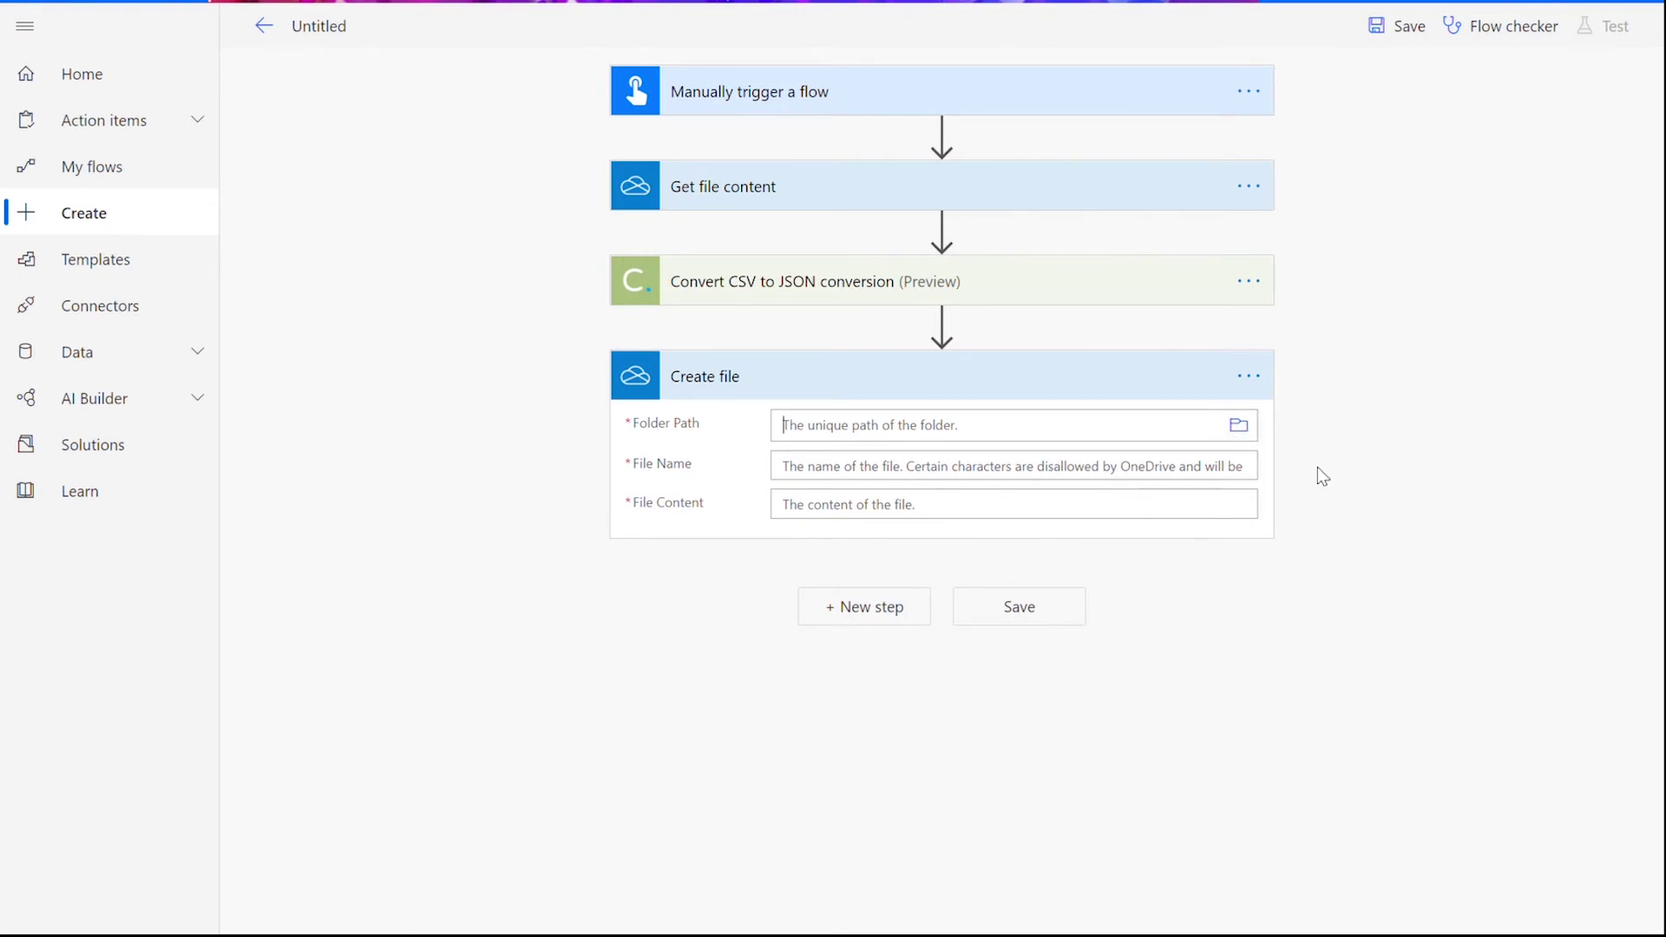
left_click(945, 498)
type("output.json")
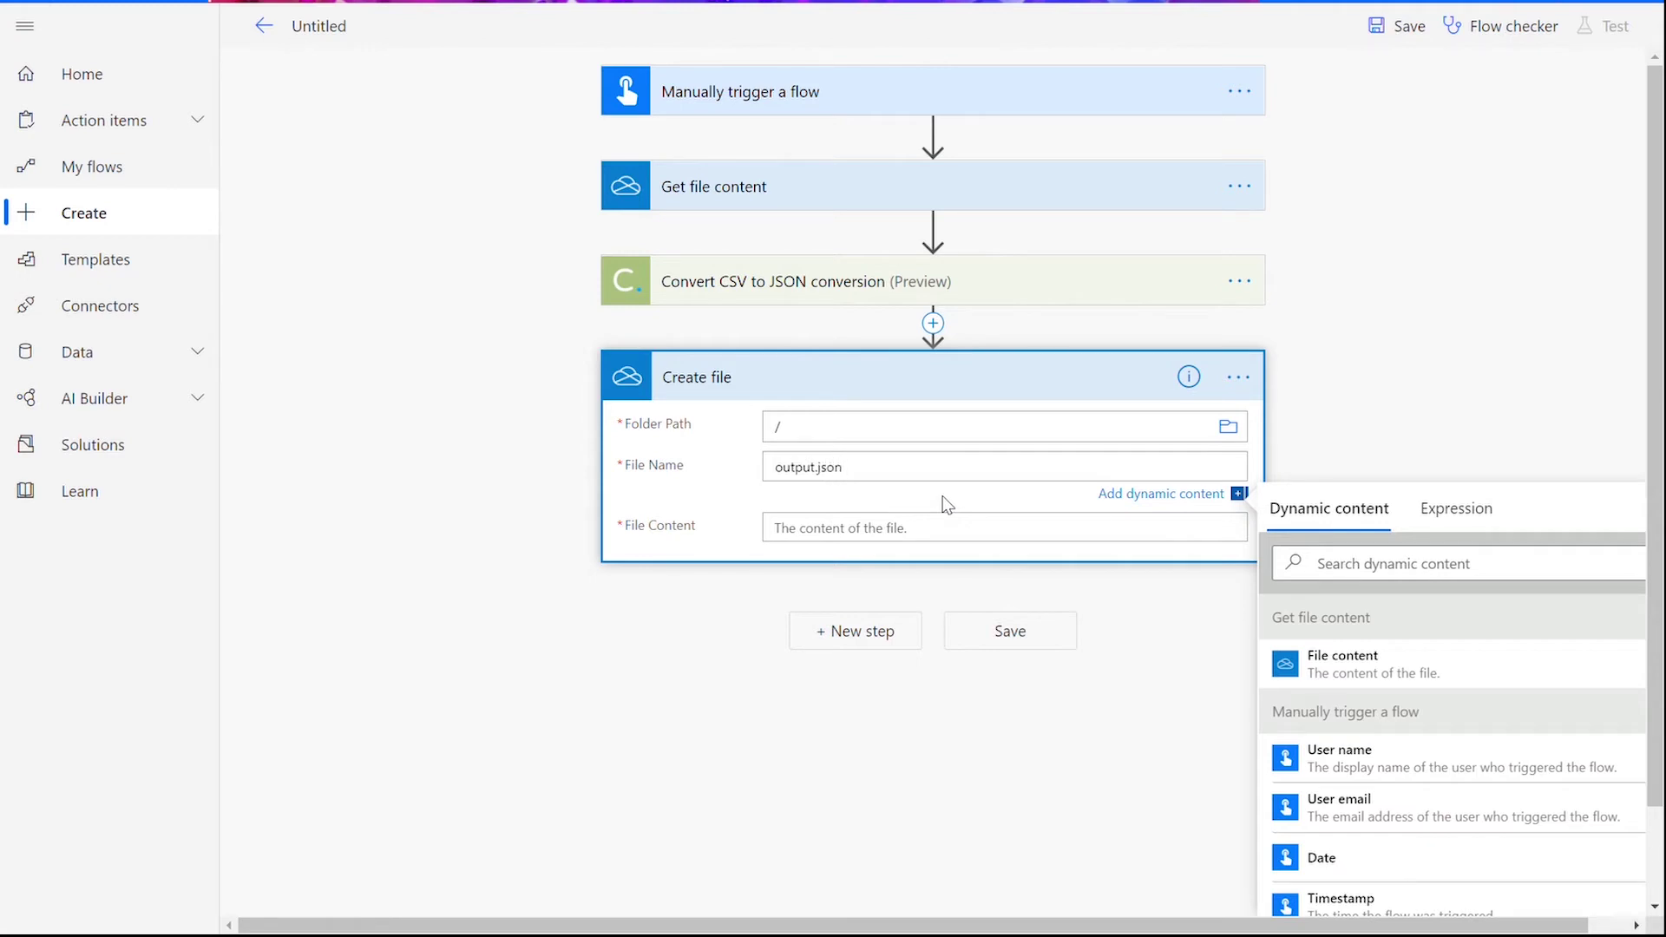
Set the file content to a pasted Binary(...) expression from the conversion output
left_click(928, 540)
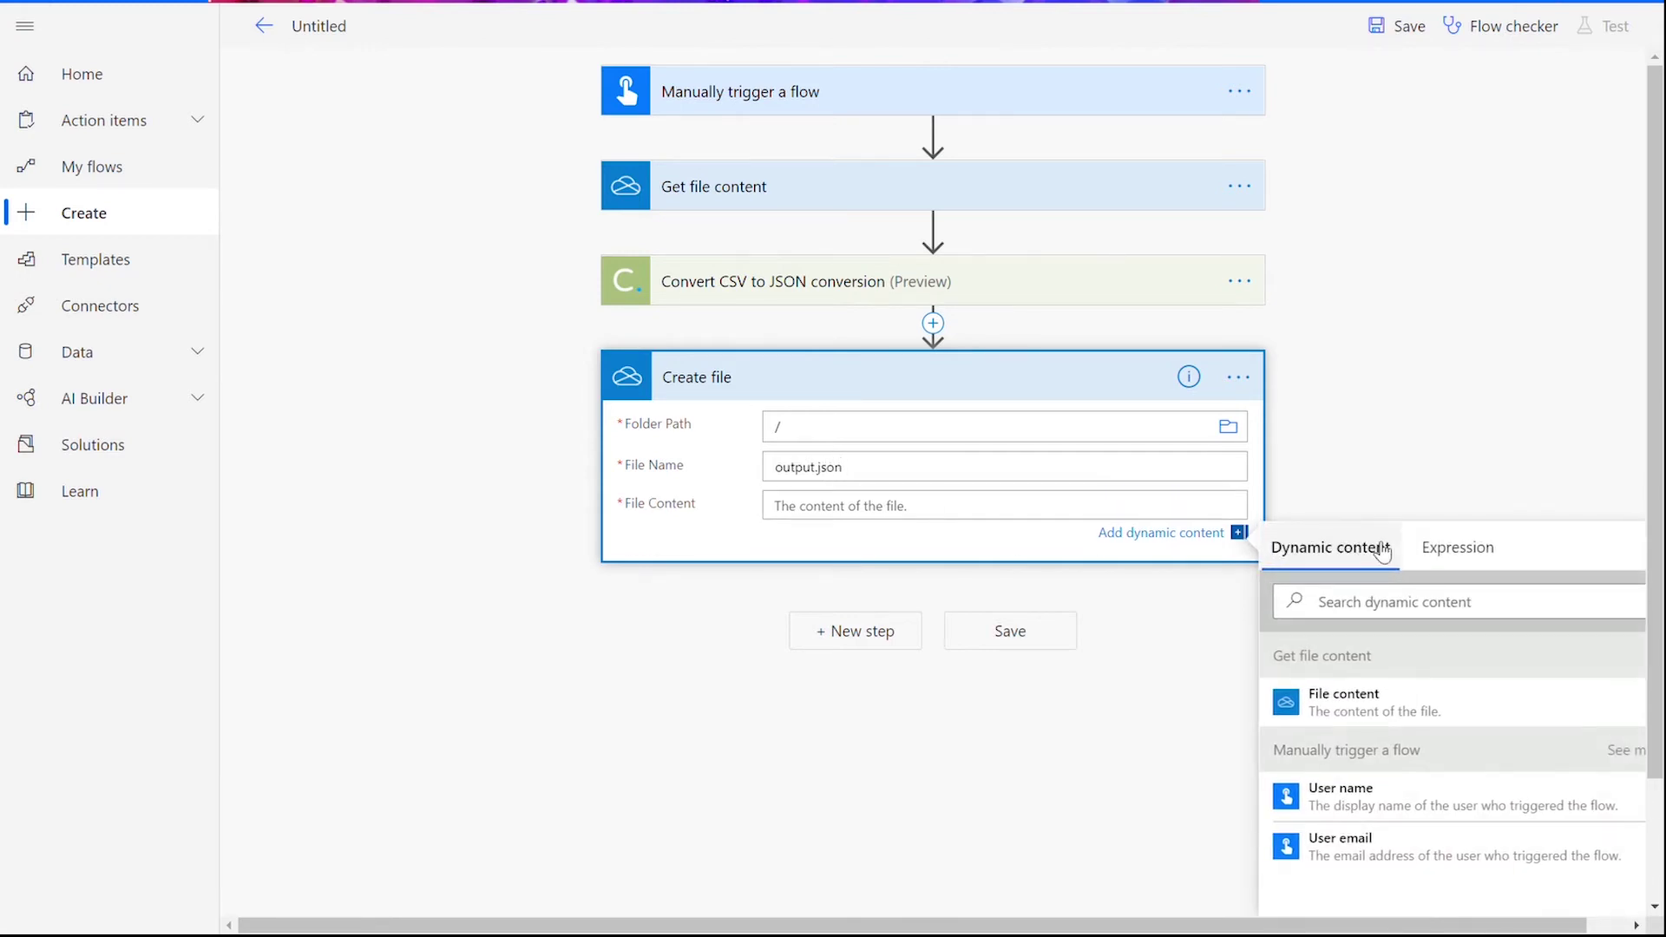
left_click(1457, 561)
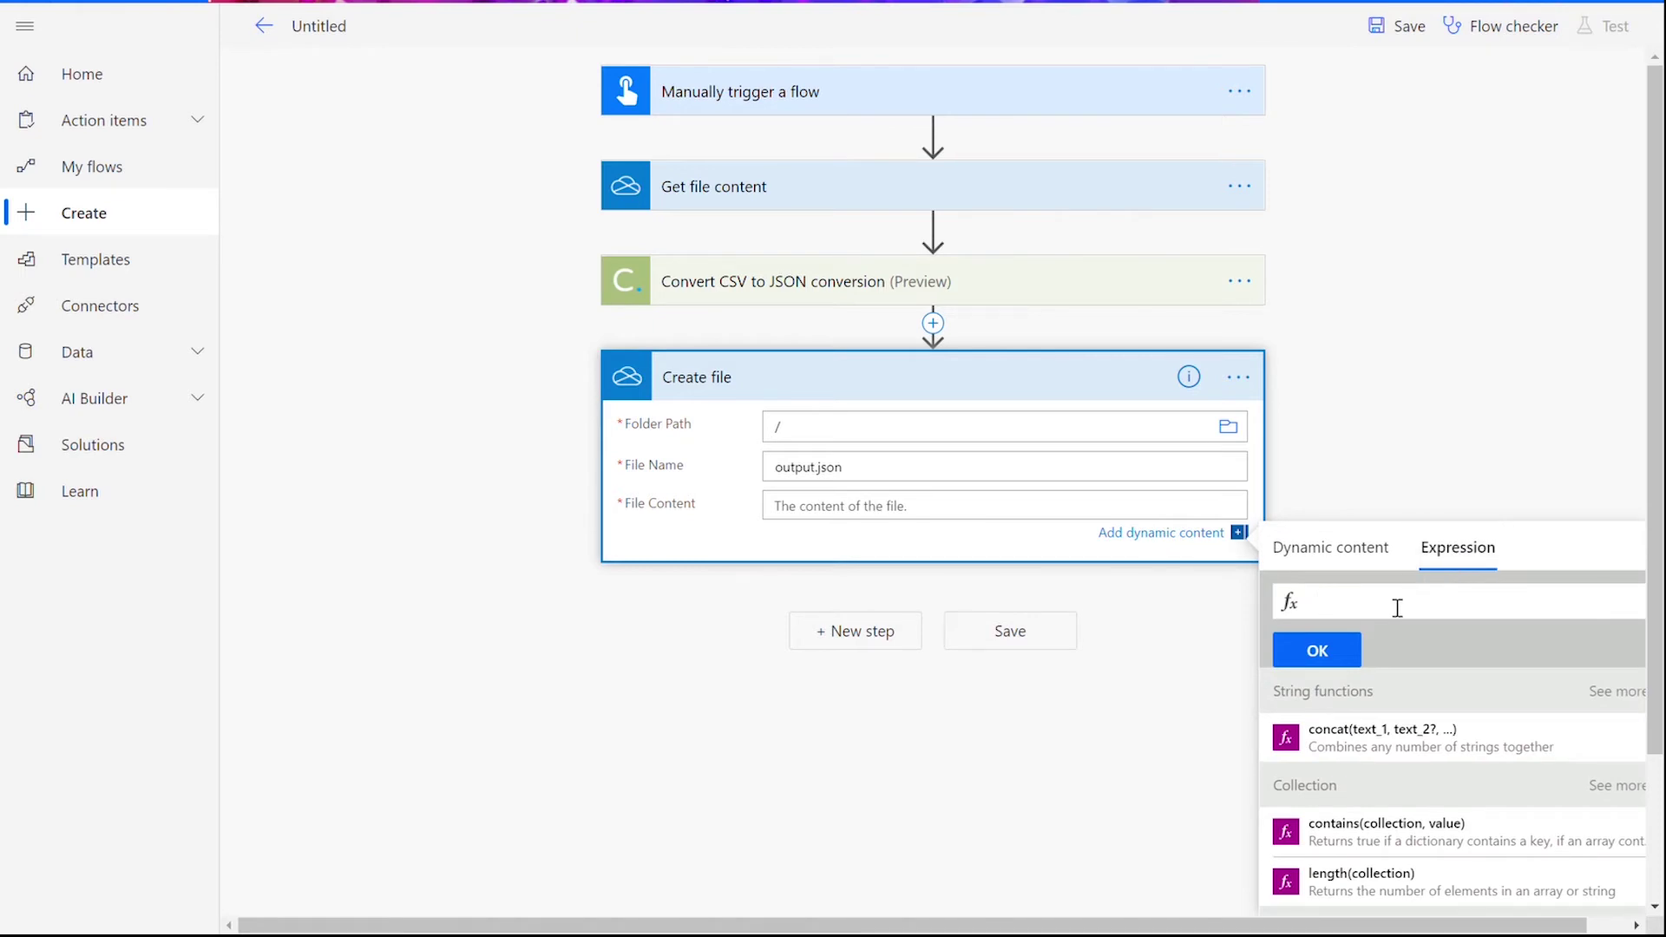
key("ctrl+v")
left_click(1341, 649)
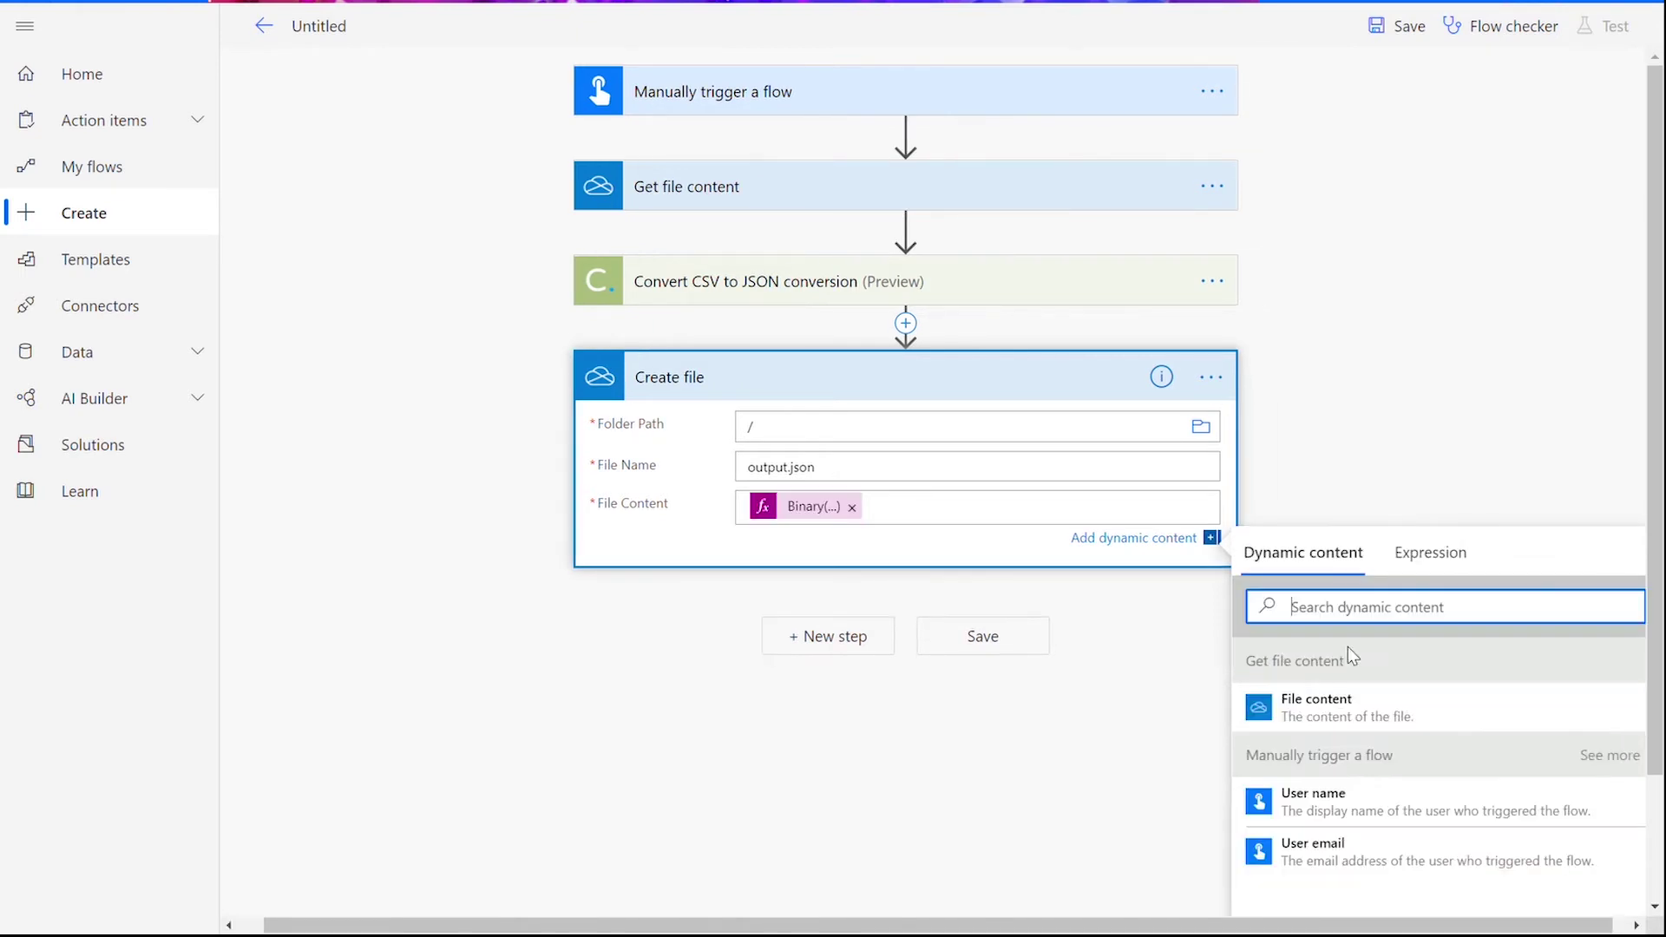
left_click(1102, 653)
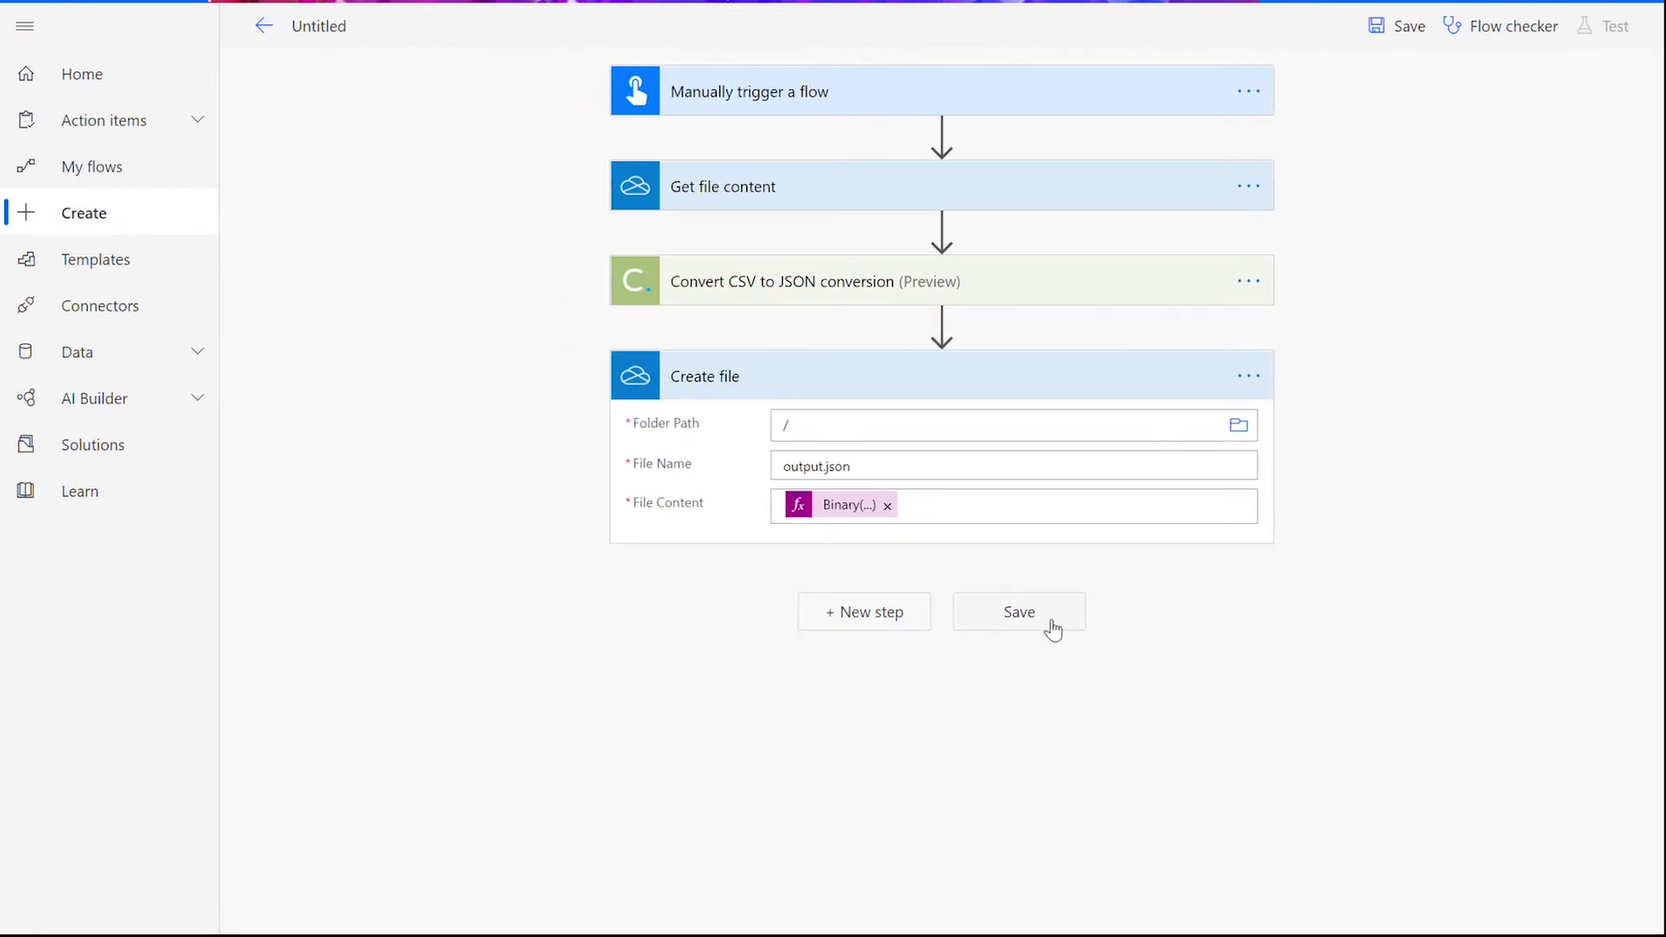
Save the flow and run a manually triggered test until it succeeds
left_click(1051, 625)
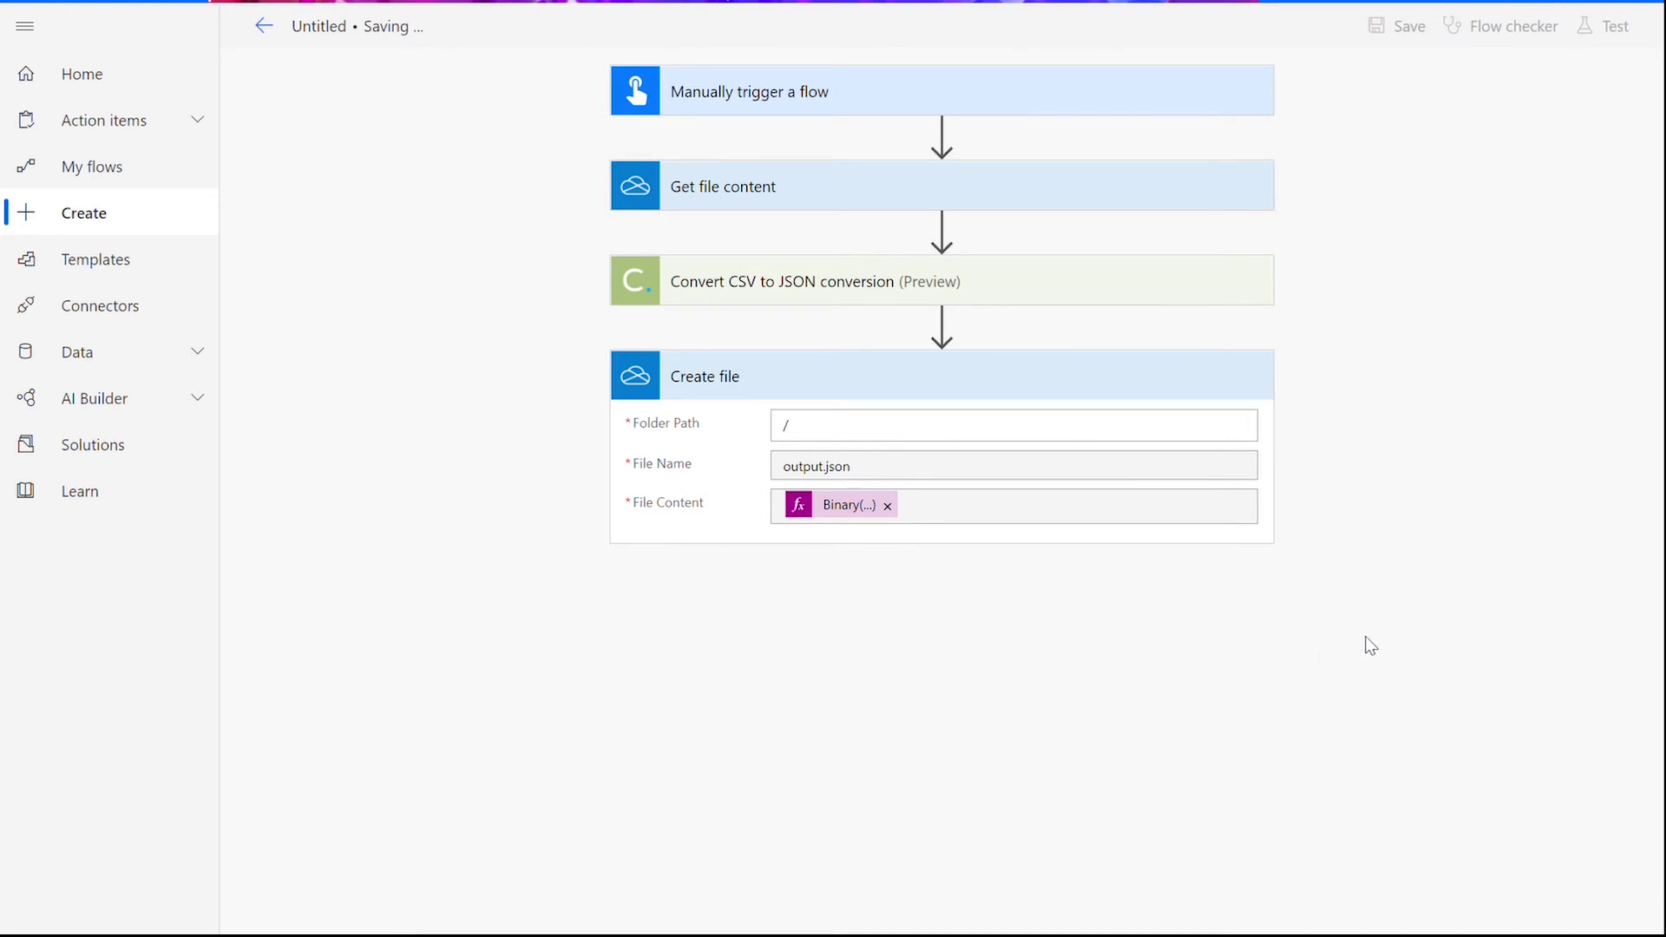
left_click(1625, 45)
left_click(1441, 80)
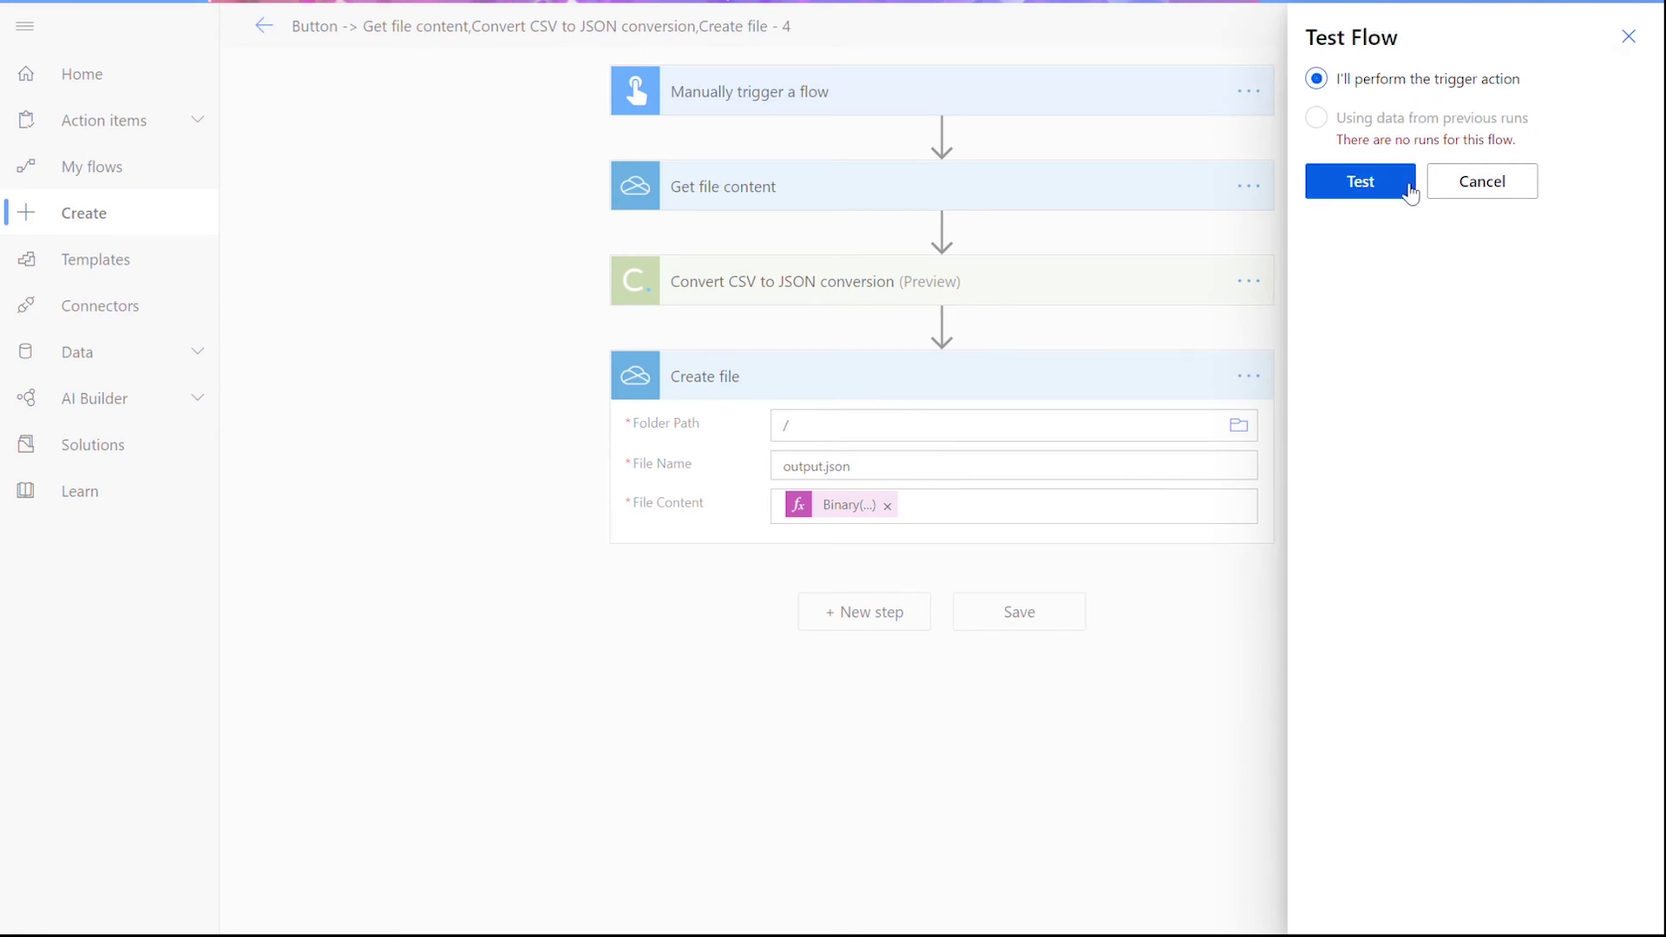
left_click(1406, 199)
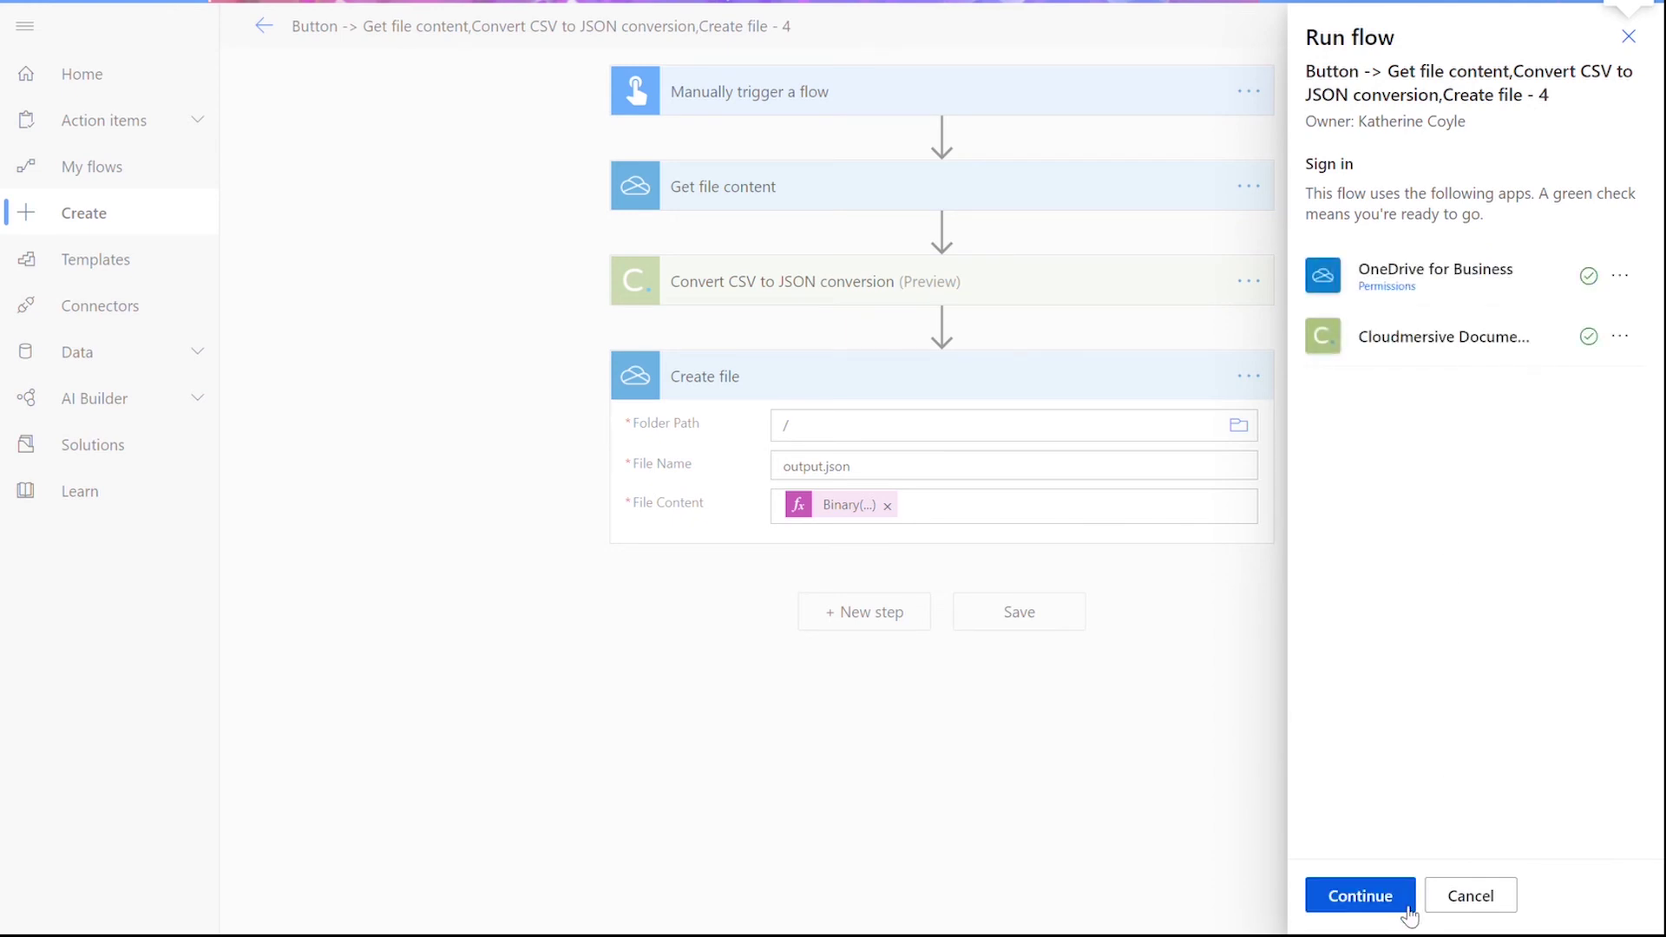
left_click(1407, 911)
left_click(1408, 912)
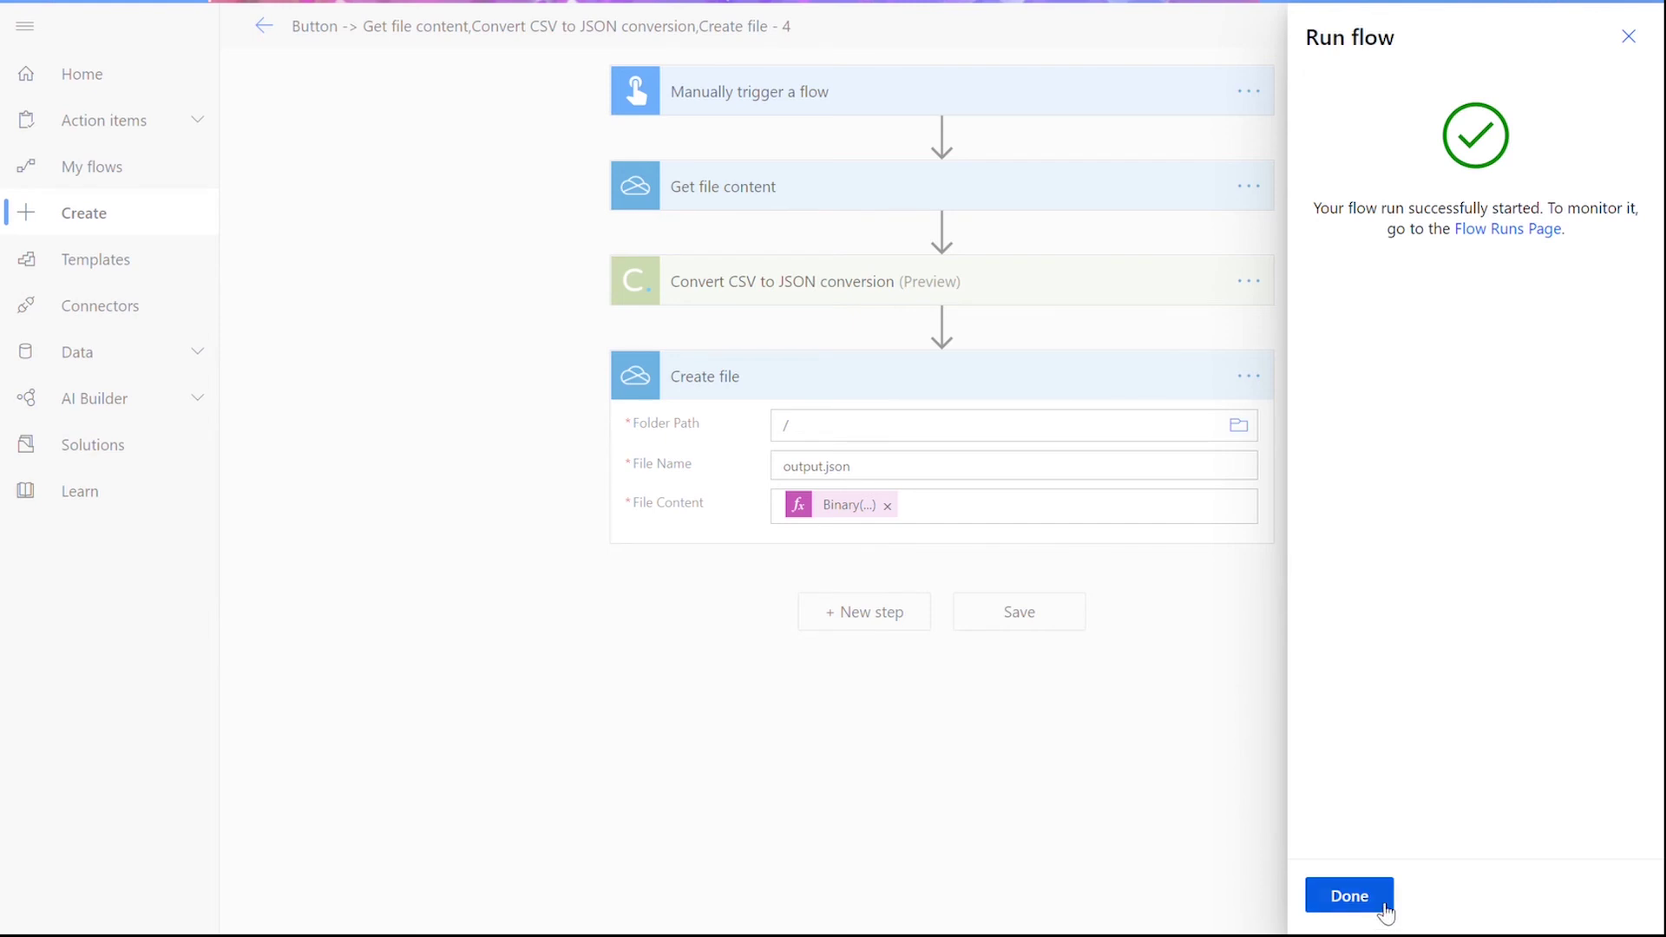
left_click(1379, 907)
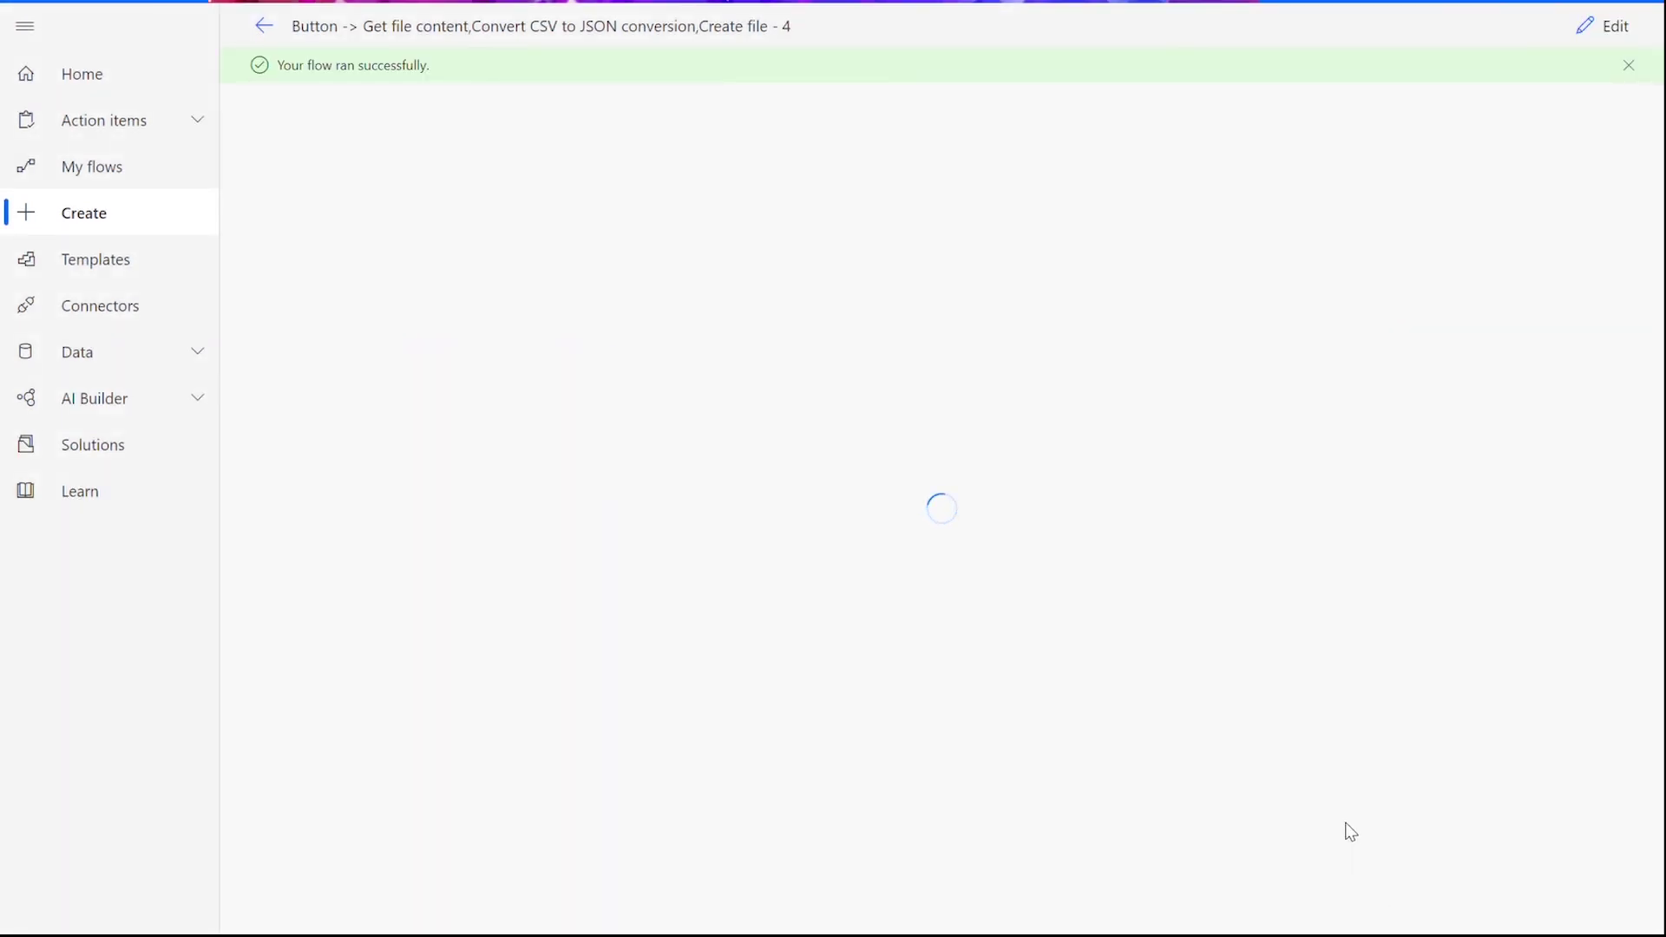